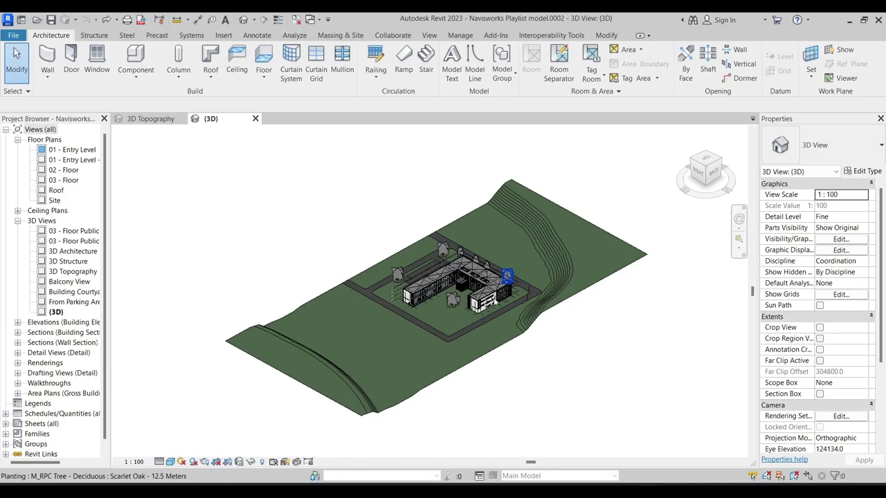
- Inspect the Revit model, then start an NWC export from the File > Export menu
{"action": "scroll", "coordinate": [443, 333], "scroll_direction": "up", "scroll_amount": 3}
{"action": "scroll", "coordinate": [432, 234], "scroll_direction": "up", "scroll_amount": 5}
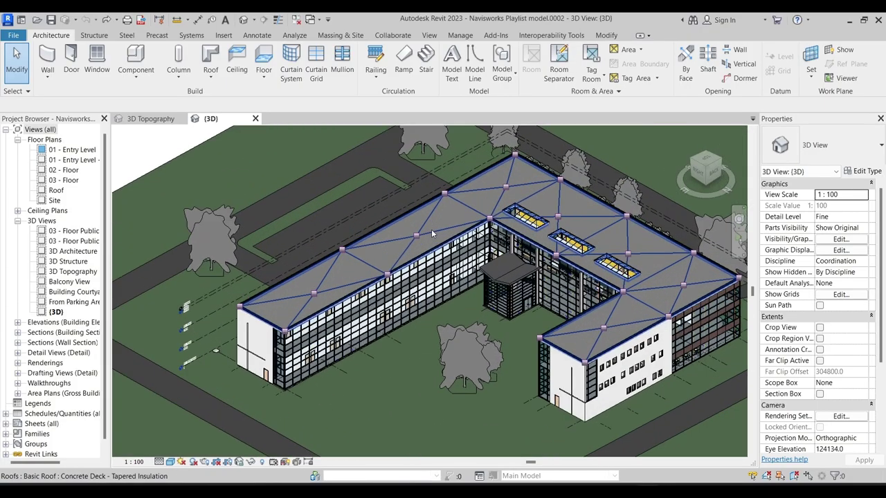
{"action": "scroll", "coordinate": [509, 309], "scroll_direction": "down", "scroll_amount": 4}
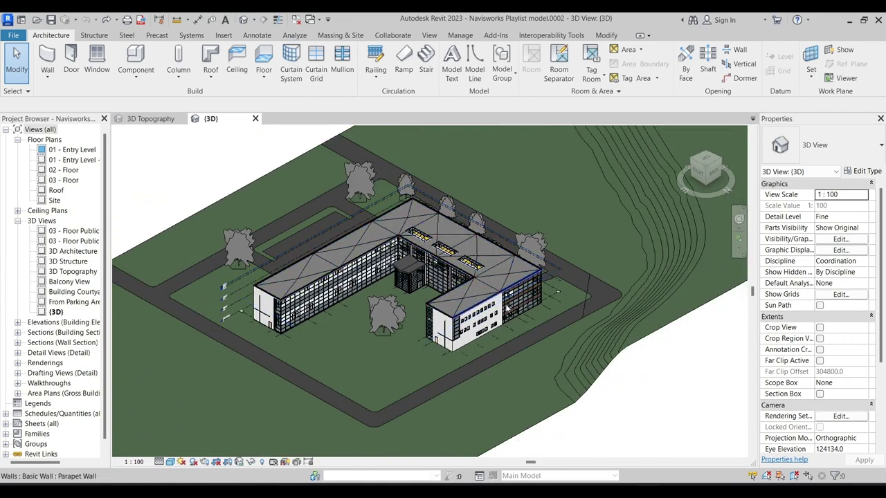
{"action": "scroll", "coordinate": [507, 308], "scroll_direction": "down", "scroll_amount": 2}
{"action": "scroll", "coordinate": [450, 346], "scroll_direction": "down", "scroll_amount": 1}
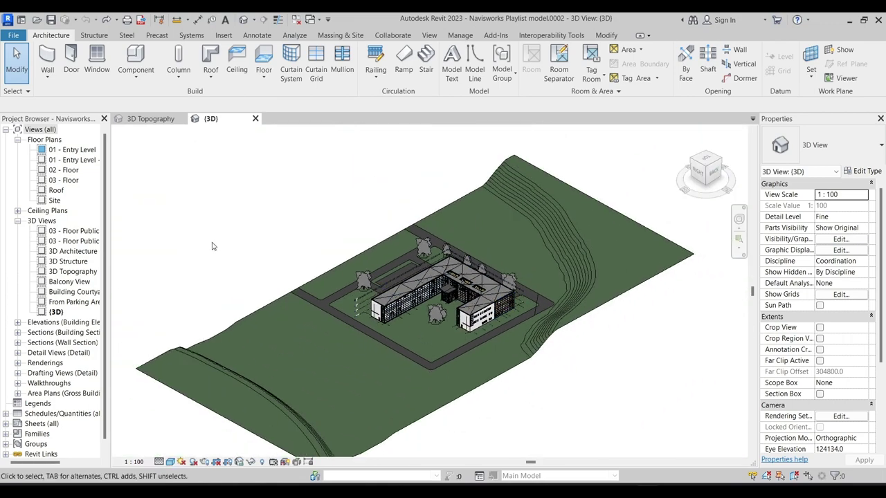
{"action": "scroll", "coordinate": [389, 263], "scroll_direction": "down", "scroll_amount": 1}
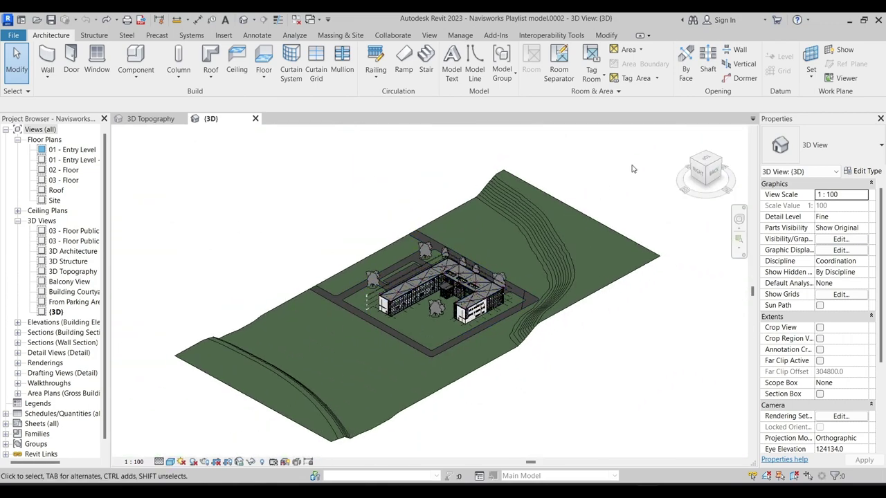
{"action": "left_click", "coordinate": [702, 172]}
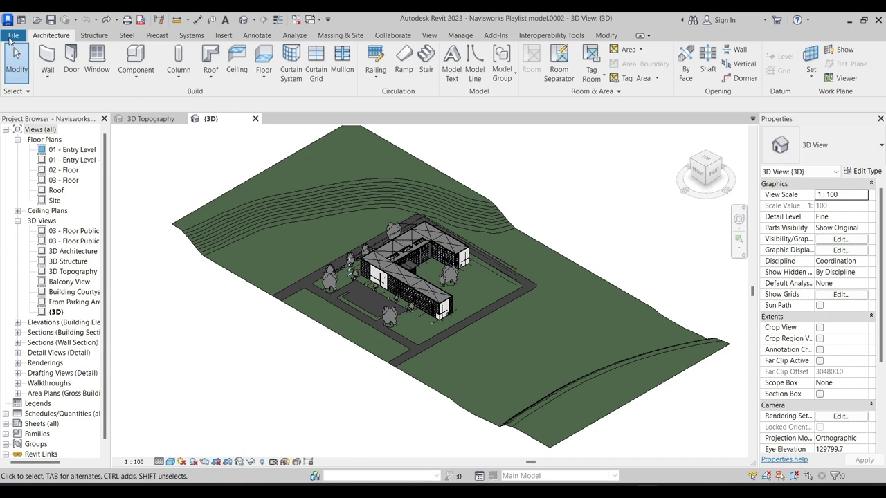
{"action": "left_click", "coordinate": [10, 38]}
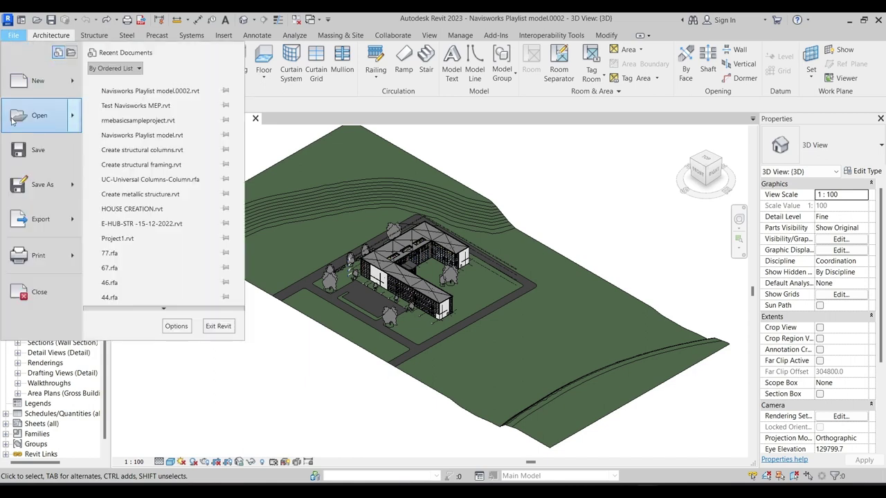
{"action": "mouse_move", "coordinate": [50, 223]}
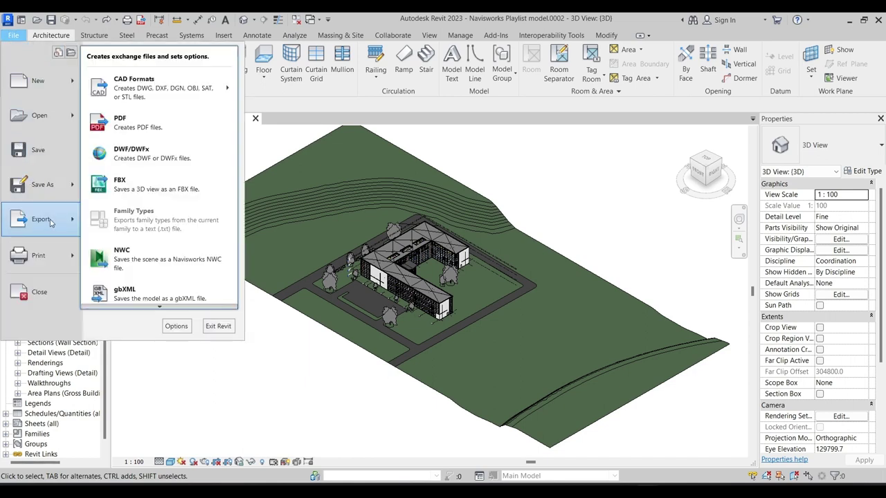
{"action": "left_click", "coordinate": [131, 255]}
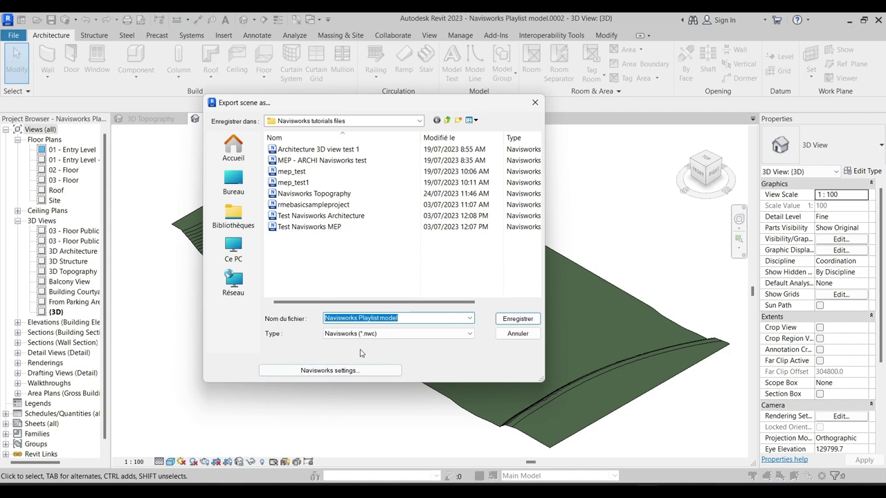
- Name the export file 'Navisworks Timeliner example'
{"action": "left_click", "coordinate": [416, 319]}
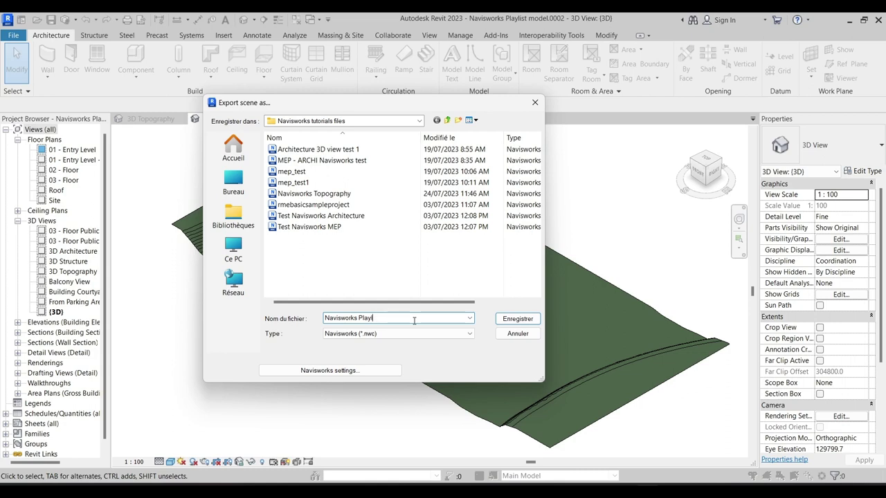
{"action": "key", "text": "BackSpace"}
{"action": "type", "text": "T"}
{"action": "key", "text": "Caps_Lock"}
{"action": "type", "text": "R"}
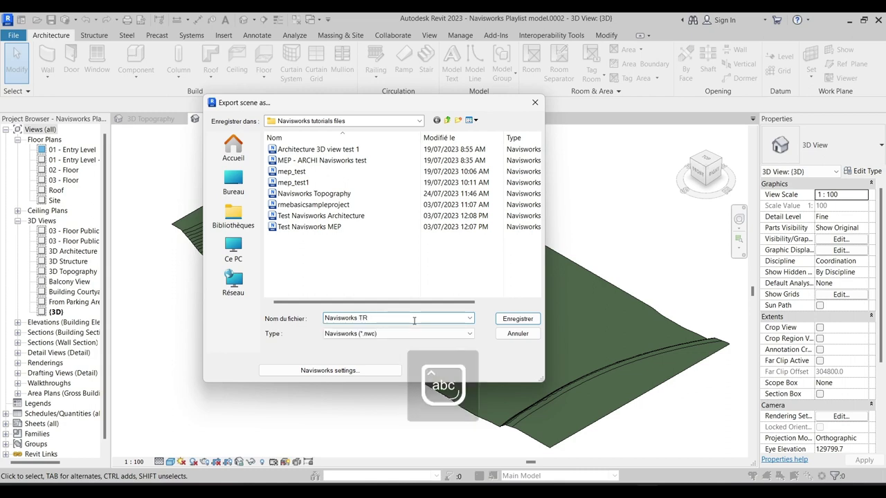
{"action": "key", "text": "BackSpace"}
{"action": "type", "text": "imeliner example"}
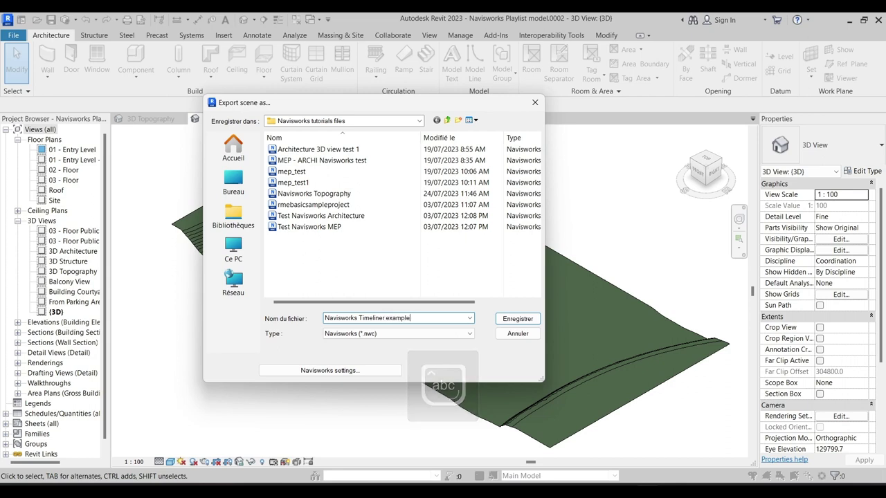
- Set the Navisworks export: Convert URLs off, Divide File into Levels on, Export Entire project
{"action": "left_click", "coordinate": [332, 373]}
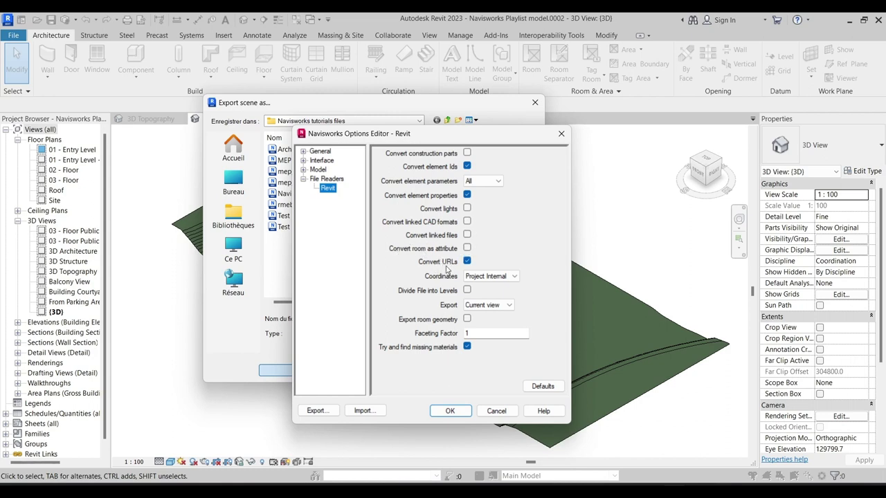
{"action": "left_click", "coordinate": [467, 262]}
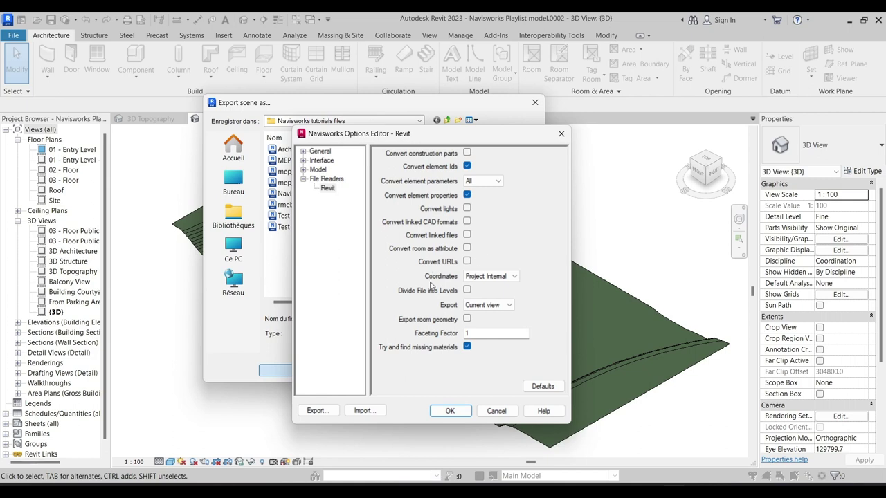
{"action": "left_click", "coordinate": [488, 276]}
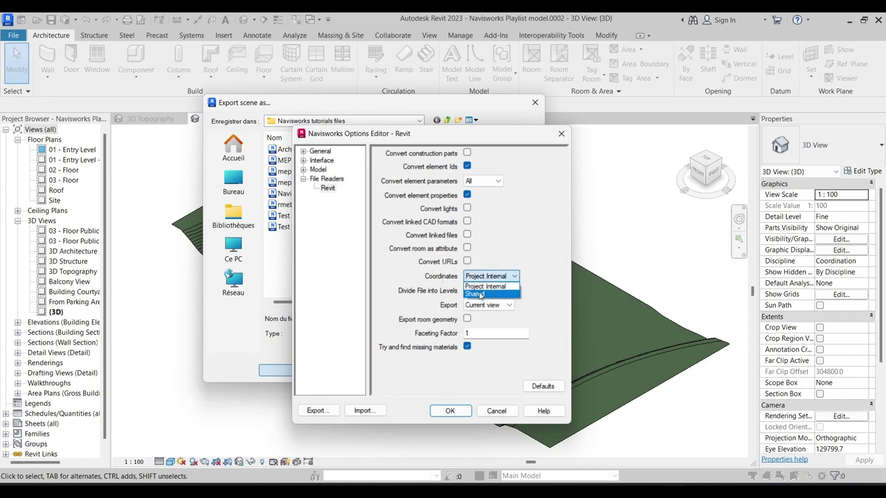
{"action": "left_click", "coordinate": [519, 274]}
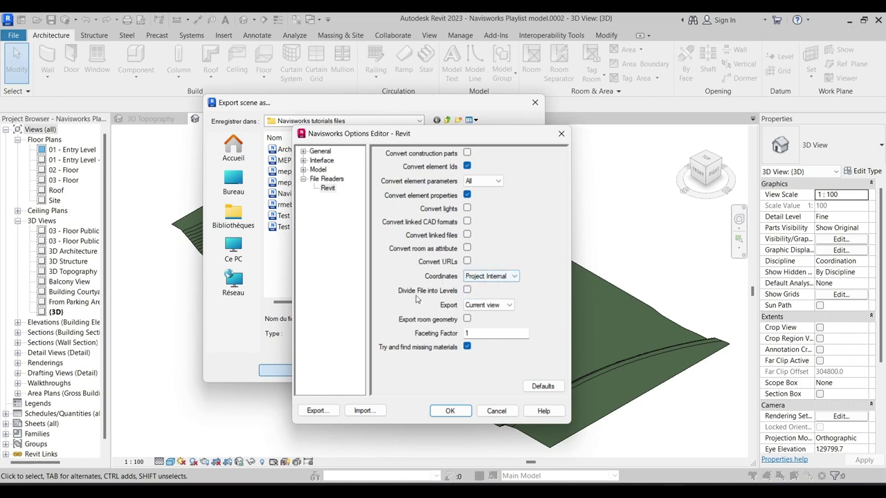
{"action": "left_click", "coordinate": [467, 290]}
{"action": "left_click", "coordinate": [487, 305]}
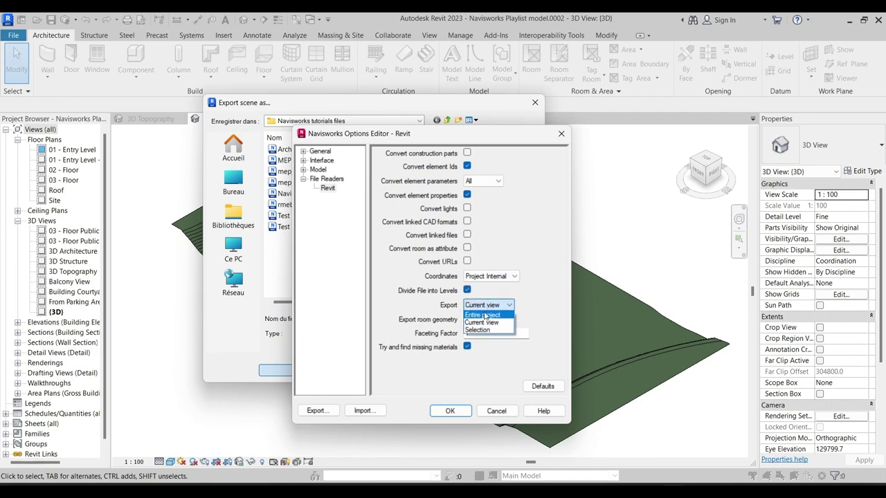
{"action": "left_click", "coordinate": [483, 322]}
{"action": "left_click", "coordinate": [488, 305]}
{"action": "left_click", "coordinate": [483, 316]}
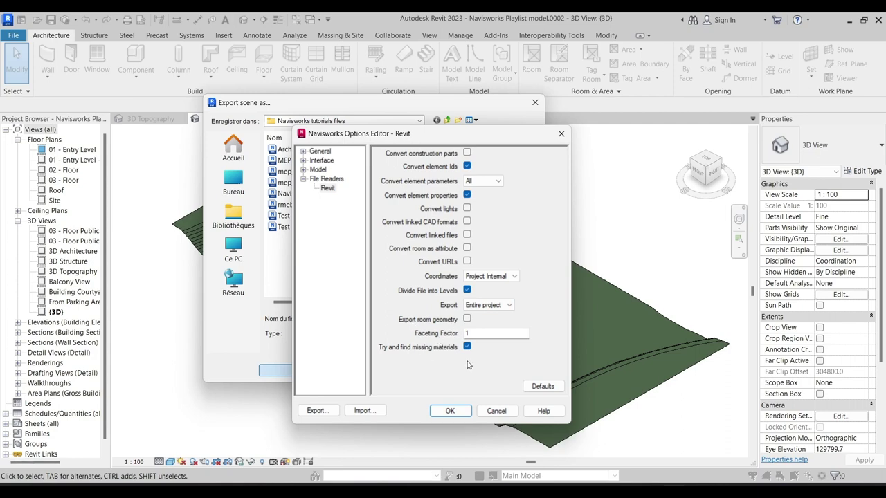
{"action": "left_click", "coordinate": [450, 411]}
- Save the Navisworks Timeliner example NWC export and switch to Navisworks
{"action": "left_click", "coordinate": [517, 317]}
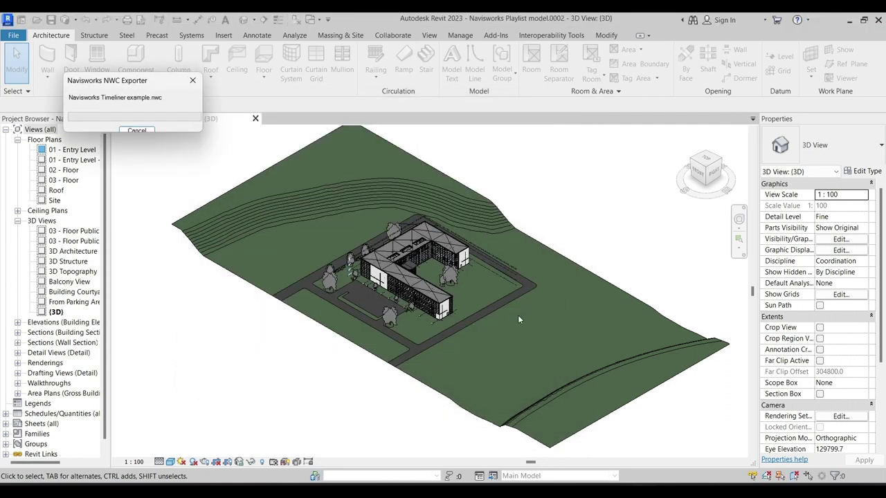
{"action": "left_click", "coordinate": [571, 493]}
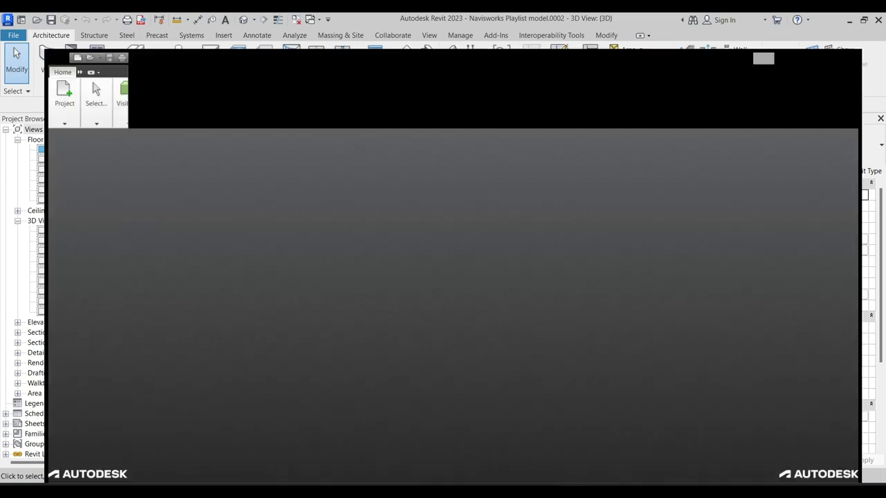
{"action": "scroll", "coordinate": [183, 138], "scroll_direction": "up", "scroll_amount": 2}
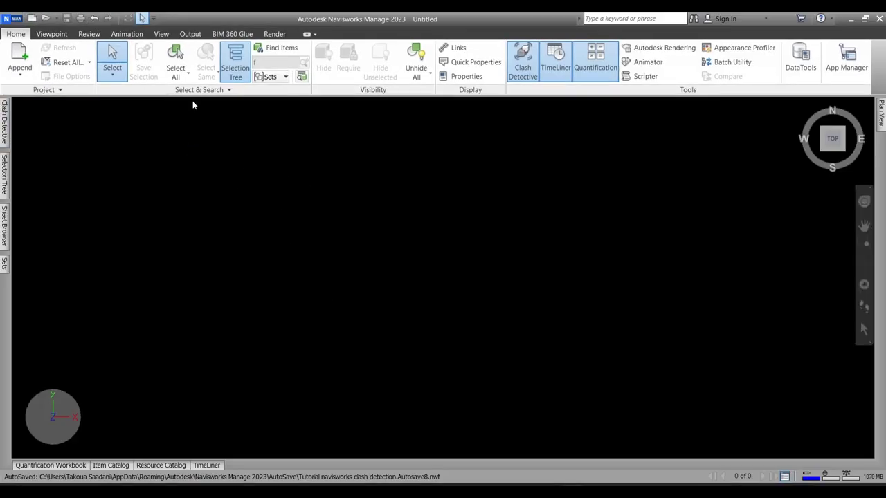
- Append a file, filtering to Navisworks Cache (*.nwc) and selecting Navisworks Timeliner example
{"action": "left_click", "coordinate": [26, 74]}
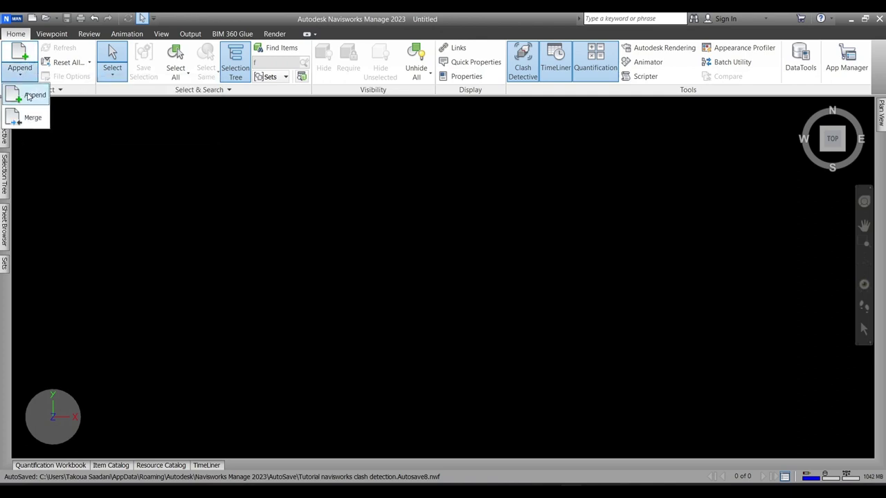
{"action": "left_click", "coordinate": [31, 95]}
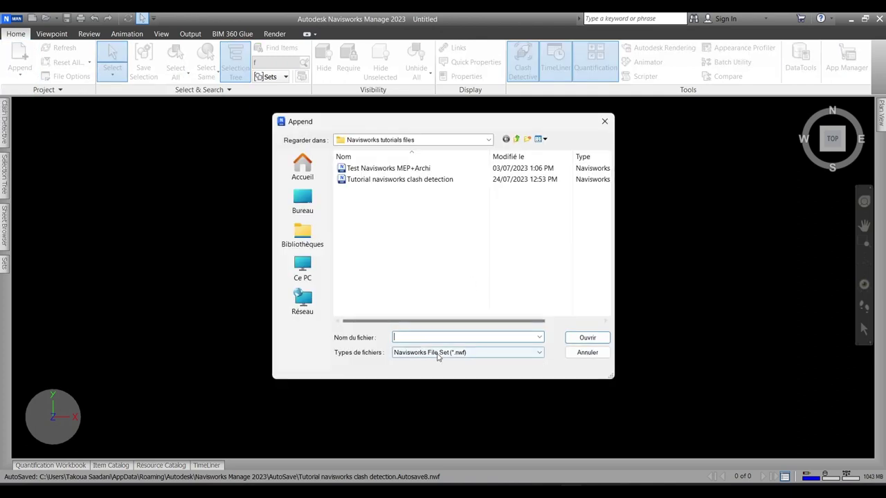
{"action": "left_click", "coordinate": [468, 353]}
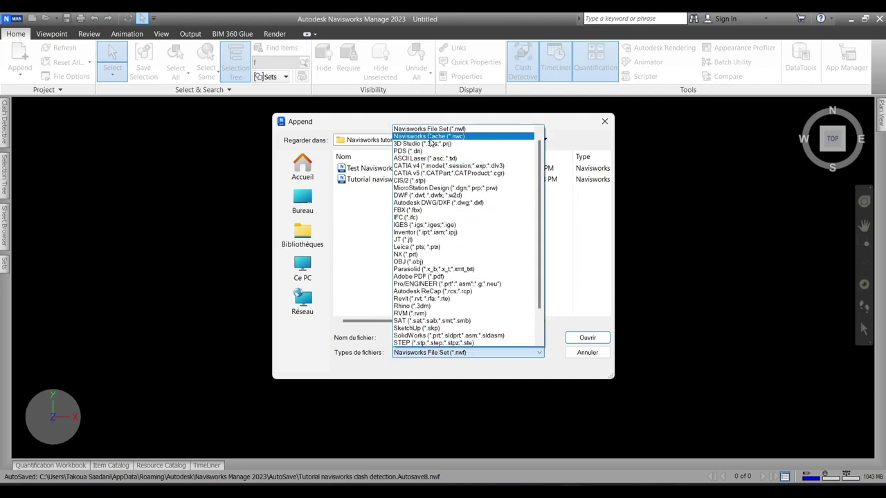
{"action": "left_click", "coordinate": [465, 137]}
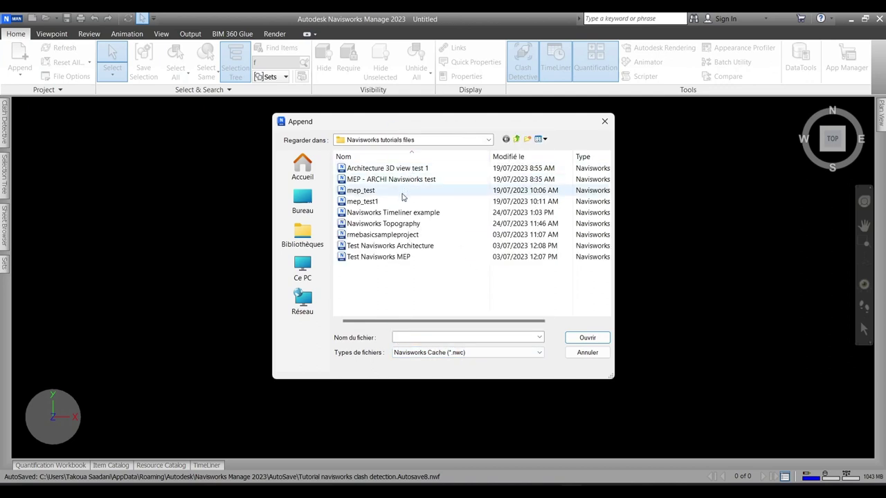
{"action": "left_click", "coordinate": [415, 215]}
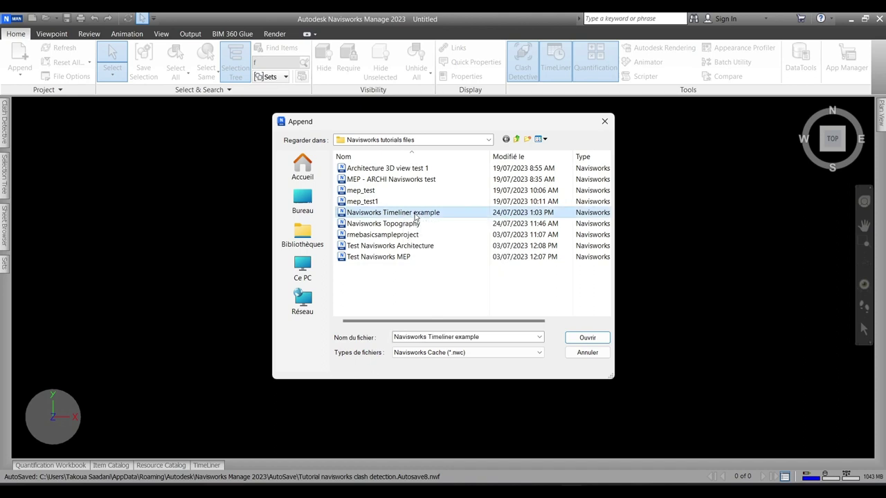
- Load the appended model and view it from the ViewCube's top-front-right corner
{"action": "left_click", "coordinate": [586, 339]}
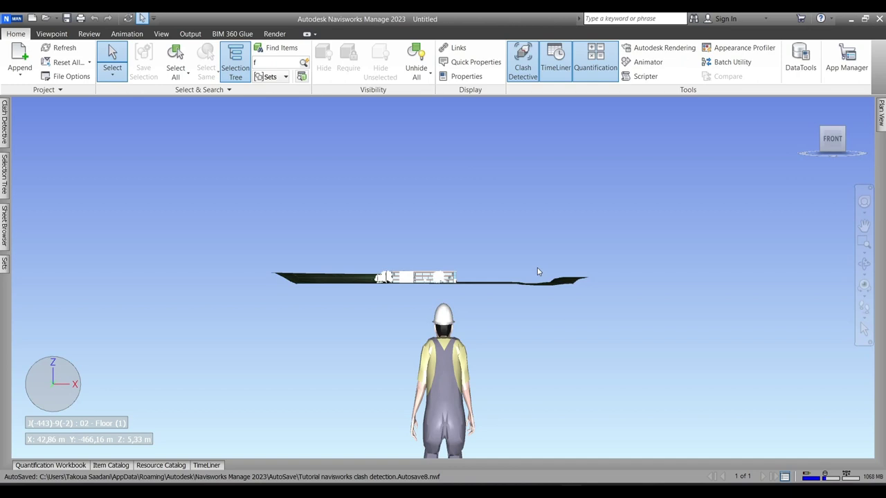
{"action": "scroll", "coordinate": [537, 272], "scroll_direction": "up", "scroll_amount": 4}
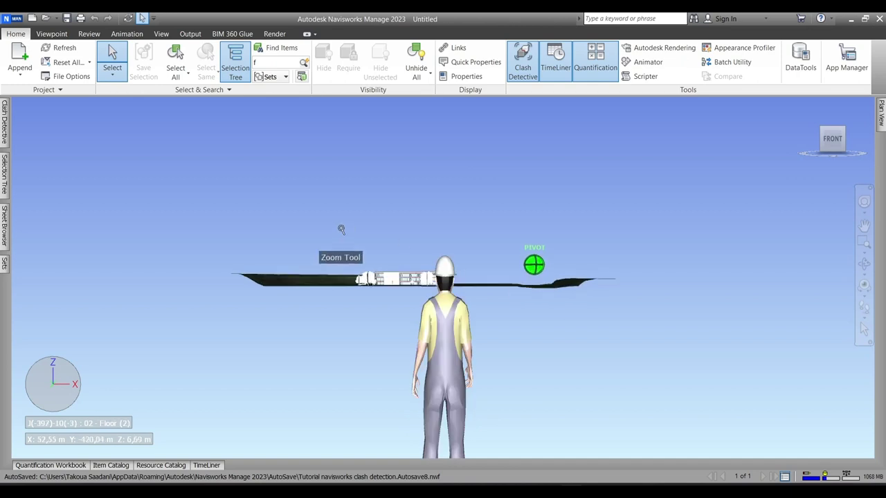
{"action": "left_click", "coordinate": [850, 129]}
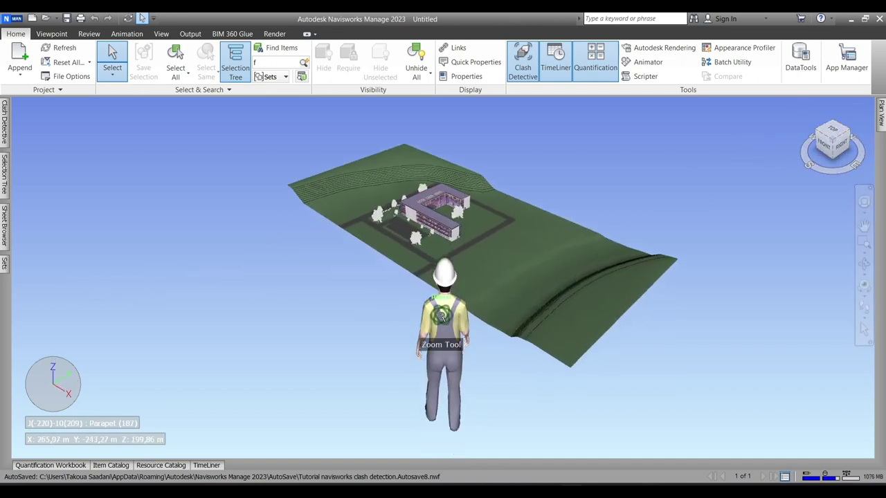
- Turn off the Third Person avatar under Viewpoint > Navigation Tools
{"action": "right_click", "coordinate": [354, 283]}
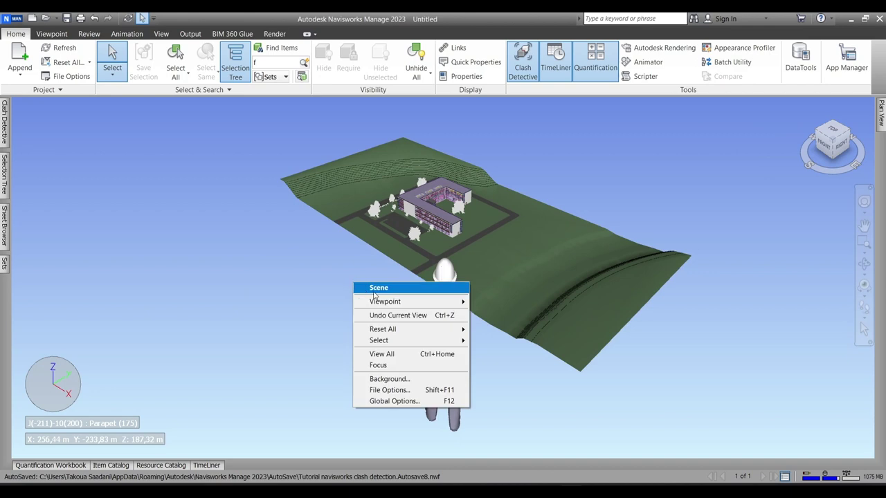
{"action": "mouse_move", "coordinate": [386, 303]}
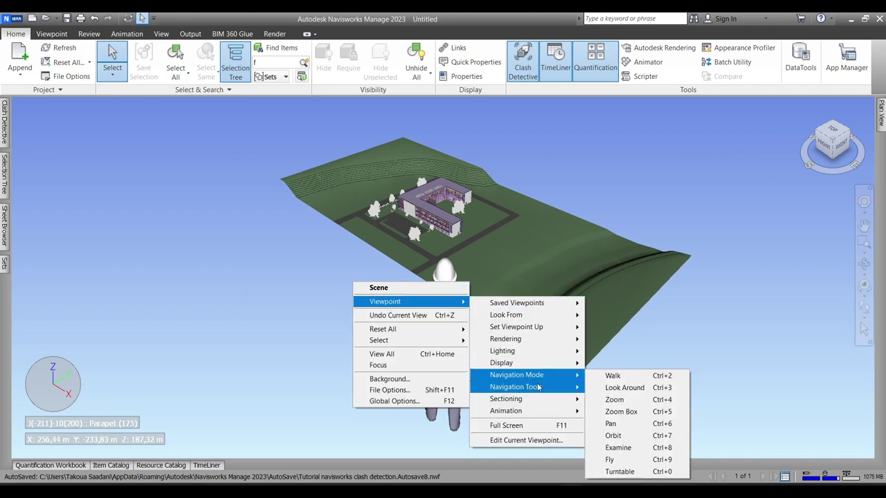
{"action": "mouse_move", "coordinate": [553, 386]}
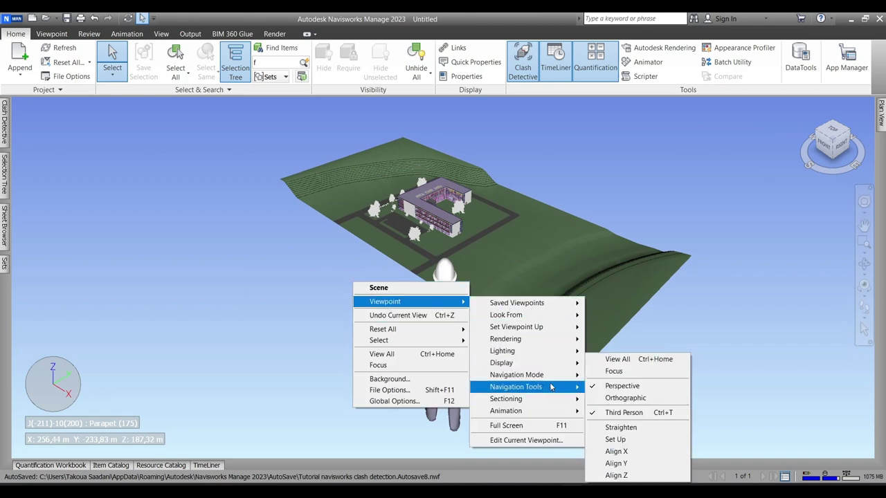
{"action": "left_click", "coordinate": [623, 413]}
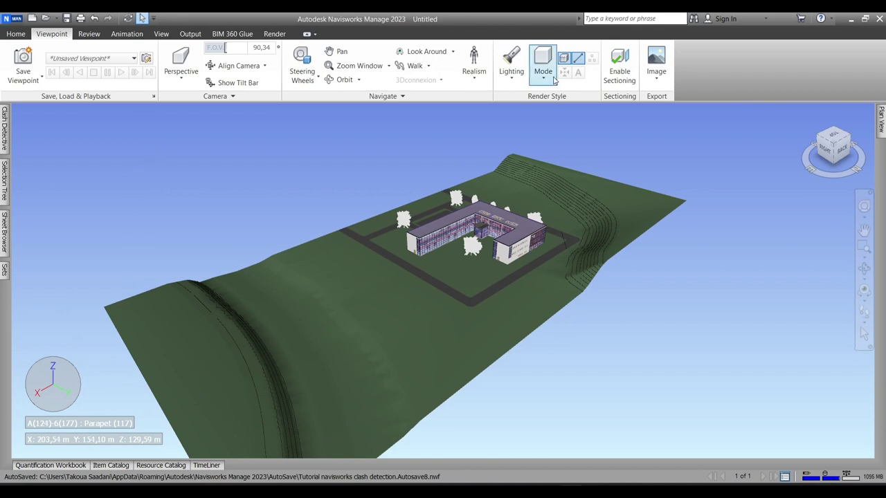
- Open an enlarged TimeLiner on its Data Sources page, then switch to the Timeliner : Navisworks spreadsheet
{"action": "left_click", "coordinate": [15, 34]}
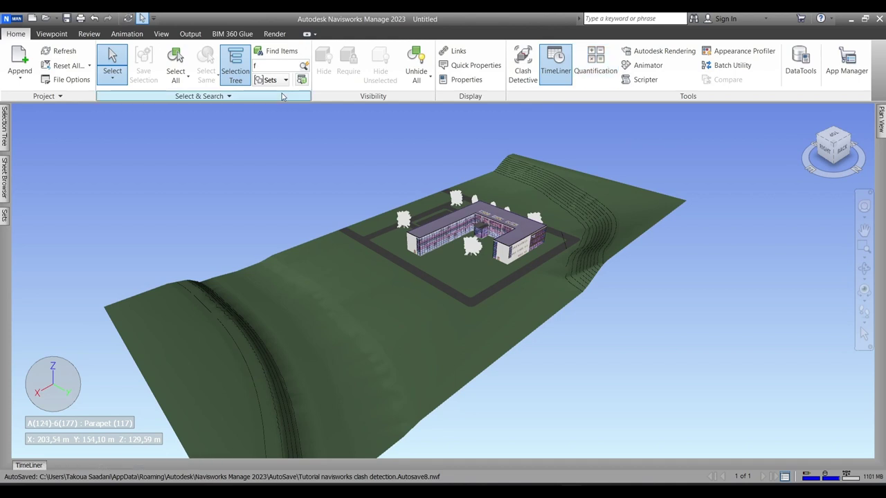
{"action": "left_click", "coordinate": [552, 75]}
{"action": "left_click", "coordinate": [551, 77]}
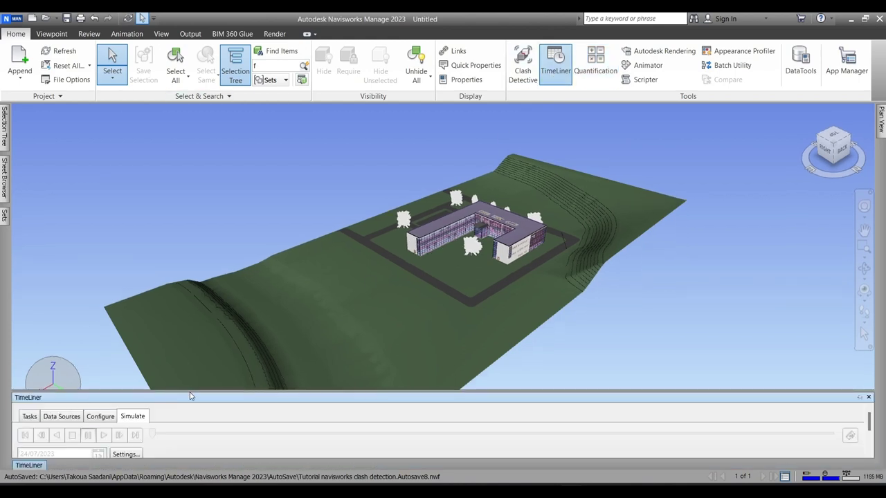
{"action": "left_click_drag", "start_coordinate": [200, 392], "coordinate": [203, 306]}
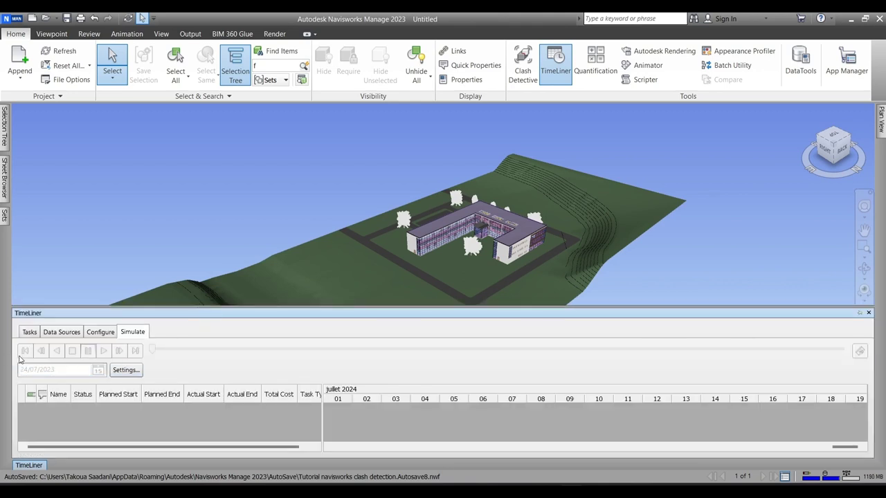
{"action": "left_click", "coordinate": [29, 333]}
{"action": "left_click", "coordinate": [59, 332]}
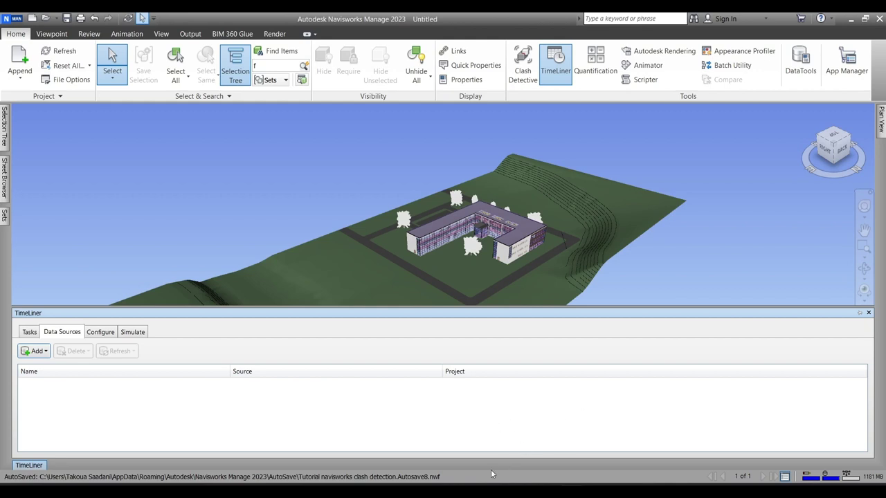
{"action": "key", "text": "alt+Tab"}
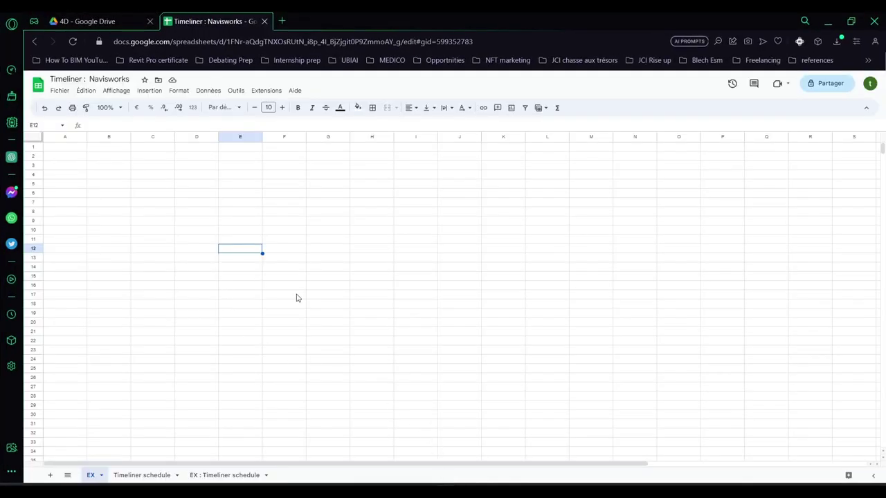
- Enter the Order and Task headers in cells A1 and B1
{"action": "double_click", "coordinate": [57, 147]}
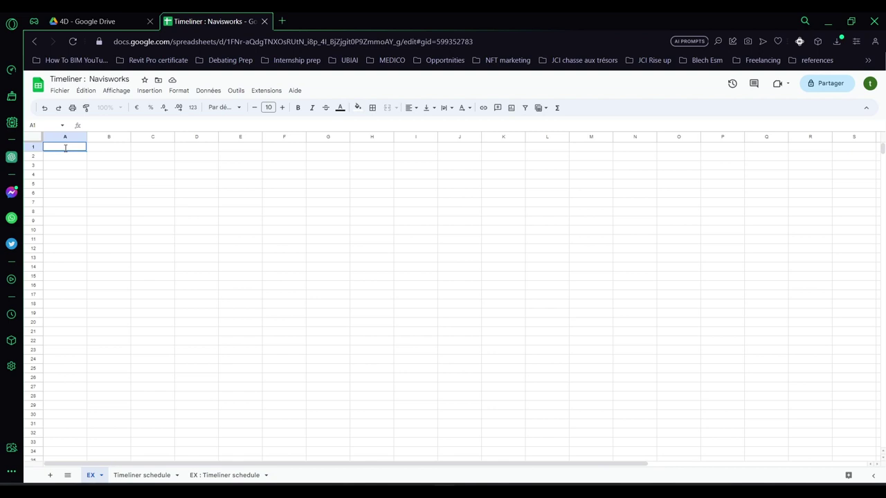
{"action": "type", "text": "OPrde"}
{"action": "key", "text": "BackSpace"}
{"action": "key", "text": "BackSpace"}
{"action": "key", "text": "BackSpace"}
{"action": "key", "text": "BackSpace"}
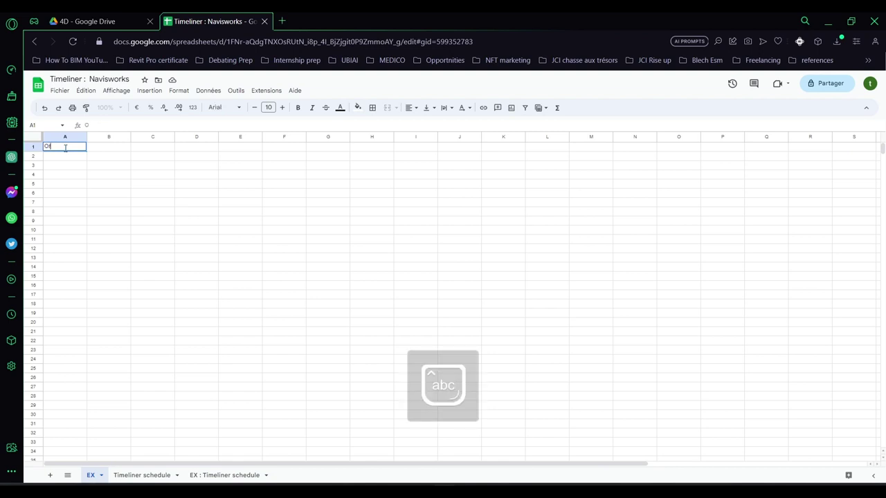
{"action": "left_click", "coordinate": [137, 148]}
{"action": "left_click", "coordinate": [108, 151]}
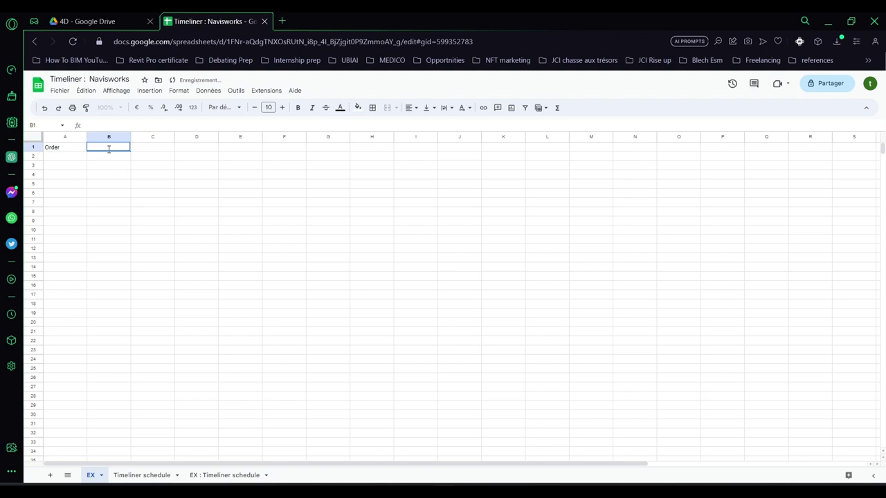
{"action": "key", "text": "Caps_Lock"}
{"action": "type", "text": "T"}
{"action": "key", "text": "Caps_Lock"}
{"action": "type", "text": "ask"}
{"action": "left_click", "coordinate": [154, 150]}
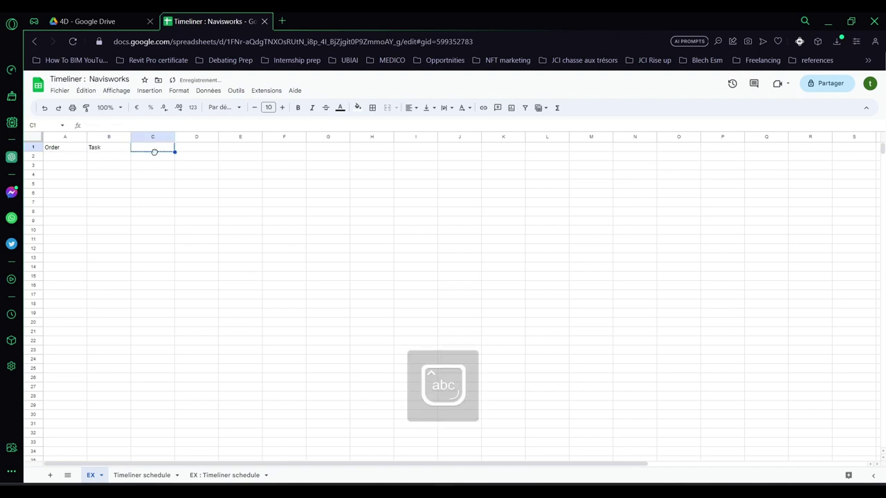
- Add the Start Date, End Date and Task Type headers in C1 to E1
{"action": "key", "text": "Caps_Lock"}
{"action": "type", "text": "S"}
{"action": "key", "text": "Caps_Lock"}
{"action": "type", "text": "tart"}
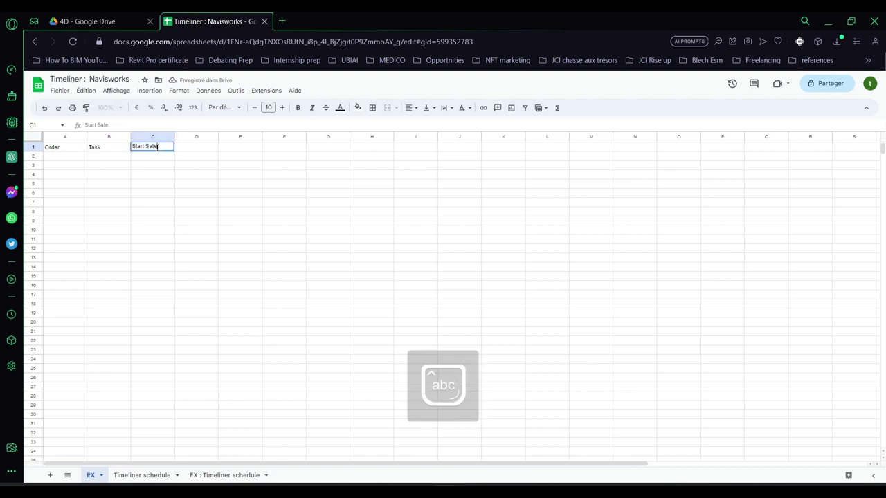
{"action": "type", "text": " Sate"}
{"action": "key", "text": "BackSpace"}
{"action": "key", "text": "BackSpace"}
{"action": "key", "text": "BackSpace"}
{"action": "key", "text": "BackSpace"}
{"action": "type", "text": "Date"}
{"action": "left_click", "coordinate": [195, 148]}
{"action": "type", "text": "End Date"}
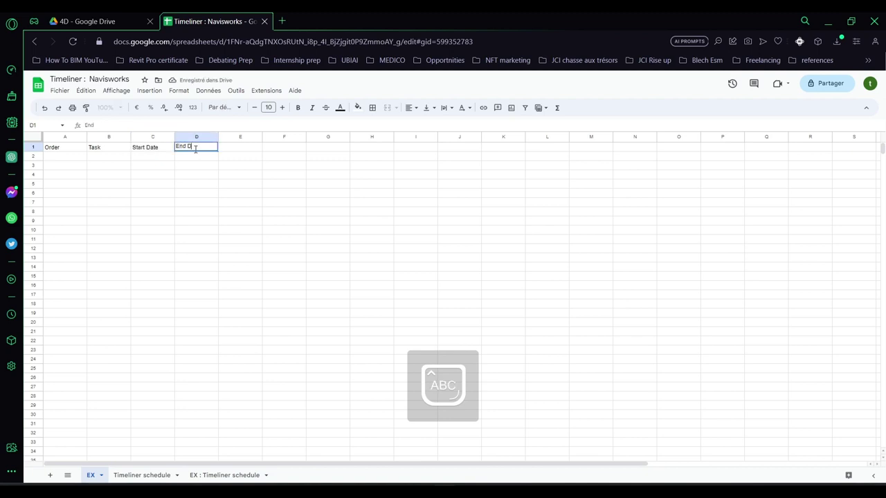
{"action": "left_click", "coordinate": [237, 148]}
{"action": "key", "text": "Caps_Lock"}
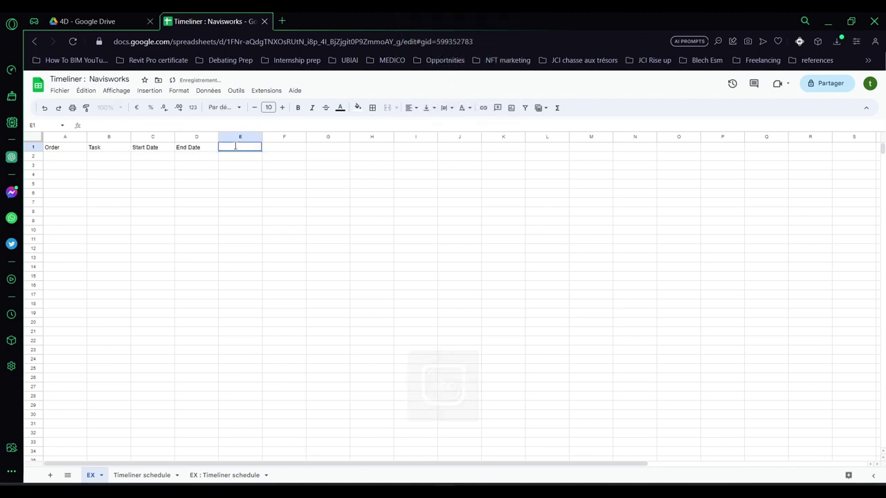
{"action": "type", "text": "T"}
{"action": "key", "text": "Caps_Lock"}
{"action": "type", "text": "a"}
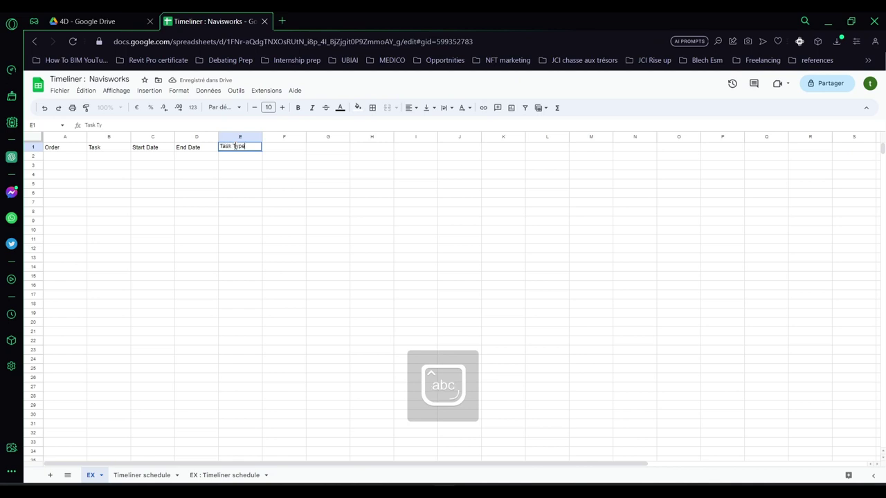
{"action": "type", "text": "sk Type"}
{"action": "left_click", "coordinate": [169, 324]}
- Enter task names 'Topography - Site' in B2 and 'Foundation' in B3, widening column B
{"action": "left_click_drag", "start_coordinate": [69, 156], "coordinate": [69, 239]}
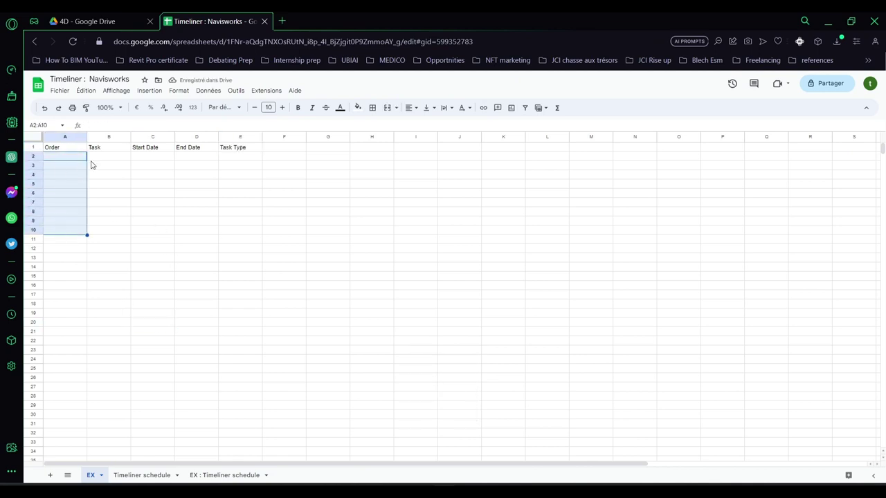
{"action": "left_click", "coordinate": [105, 157]}
{"action": "key", "text": "Caps_Lock"}
{"action": "type", "text": "F"}
{"action": "key", "text": "Caps_Lock"}
{"action": "type", "text": "o"}
{"action": "key", "text": "BackSpace"}
{"action": "key", "text": "BackSpace"}
{"action": "key", "text": "Caps_Lock"}
{"action": "type", "text": "T"}
{"action": "key", "text": "Caps_Lock"}
{"action": "type", "text": "ap"}
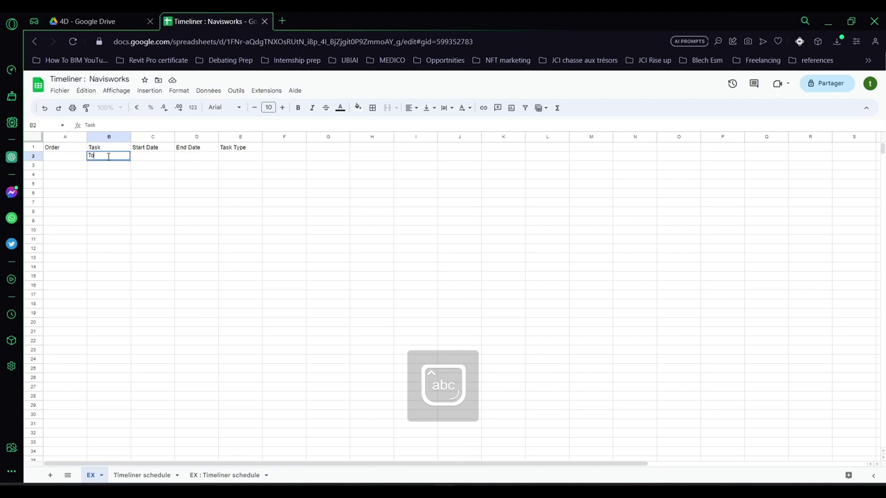
{"action": "type", "text": "hy -"}
{"action": "key", "text": "Caps_Lock"}
{"action": "type", "text": "S"}
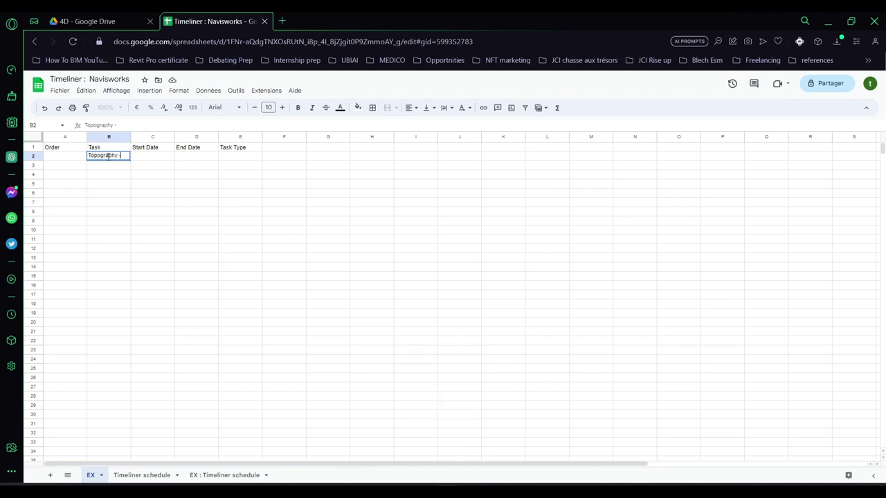
{"action": "key", "text": "Caps_Lock"}
{"action": "type", "text": "ite"}
{"action": "left_click", "coordinate": [229, 147]}
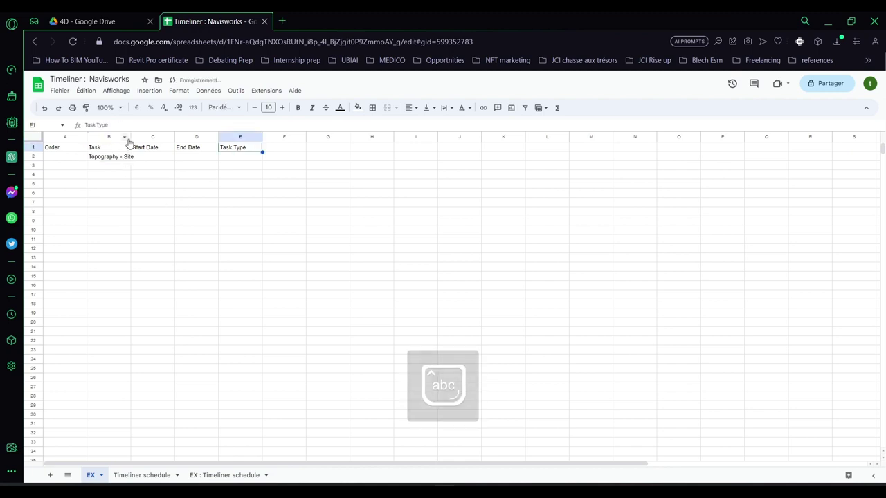
{"action": "left_click_drag", "start_coordinate": [131, 138], "coordinate": [149, 139]}
{"action": "left_click", "coordinate": [118, 158]}
{"action": "left_click", "coordinate": [118, 165]}
{"action": "key", "text": "Caps_Lock"}
{"action": "type", "text": "F"}
{"action": "key", "text": "Caps_Lock"}
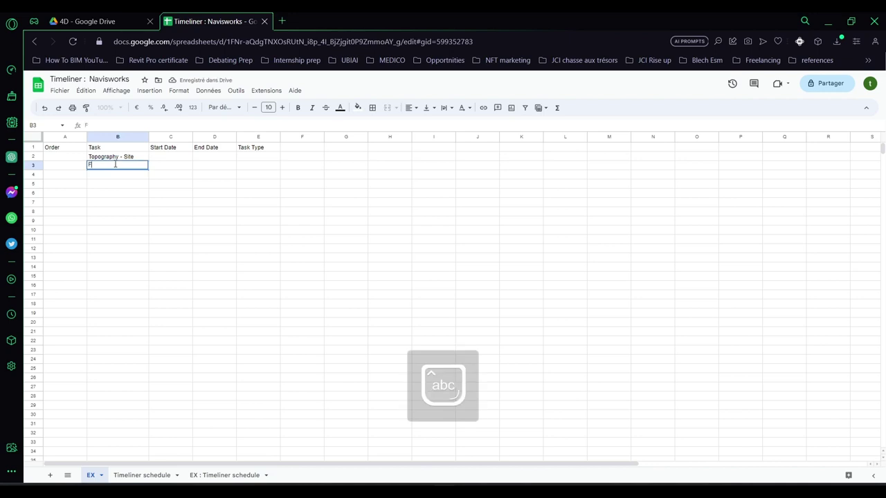
{"action": "type", "text": "oundation"}
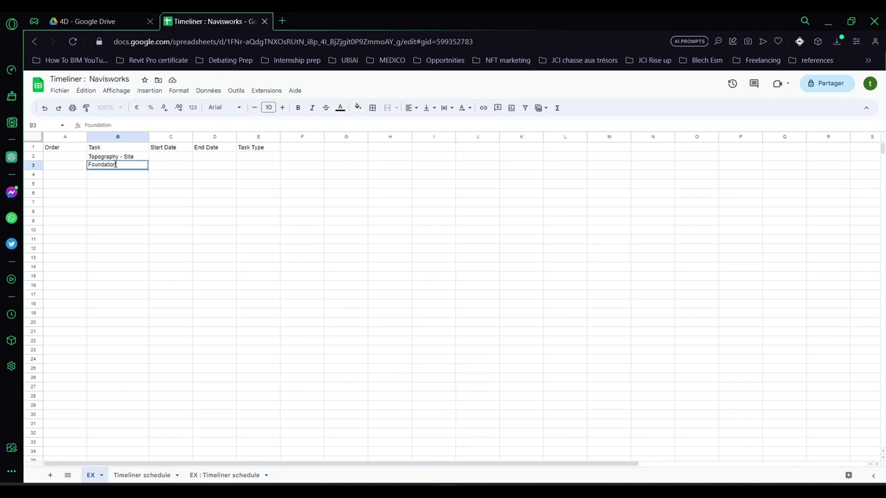
- Format the Start and End Date cells as dates and enter start date 27/07/2023
{"action": "left_click_drag", "start_coordinate": [170, 157], "coordinate": [214, 332]}
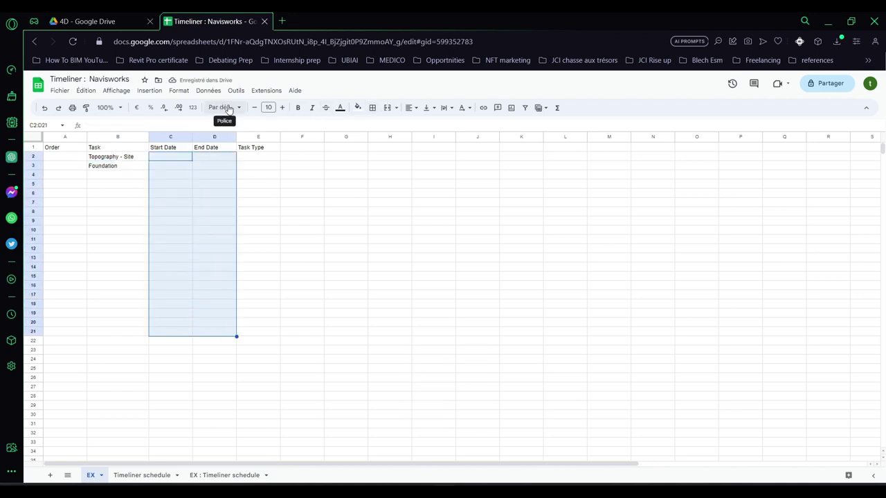
{"action": "left_click", "coordinate": [192, 107]}
{"action": "left_click", "coordinate": [209, 270]}
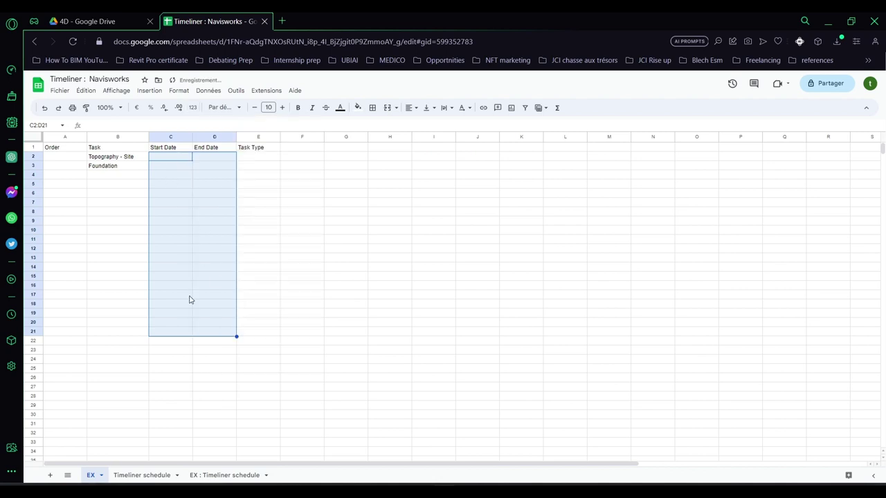
{"action": "left_click", "coordinate": [214, 266]}
{"action": "left_click", "coordinate": [170, 156]}
{"action": "type", "text": "27/0"}
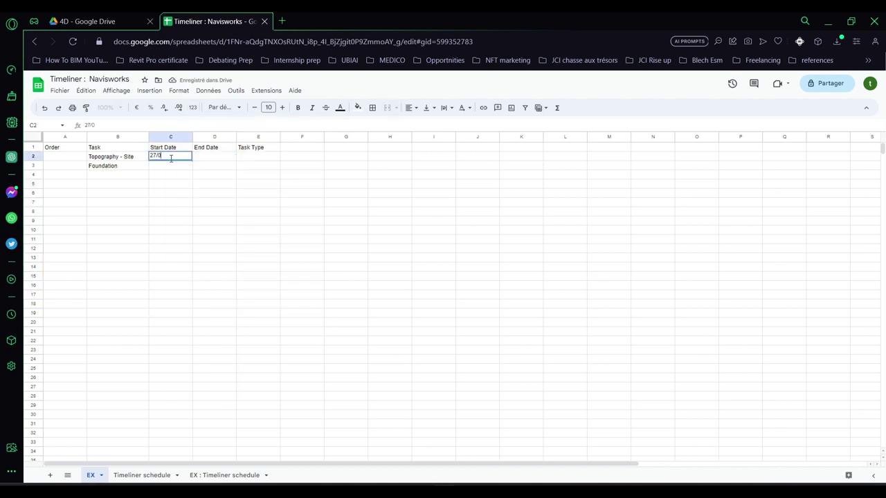
{"action": "type", "text": "7/2023"}
{"action": "left_click", "coordinate": [190, 185]}
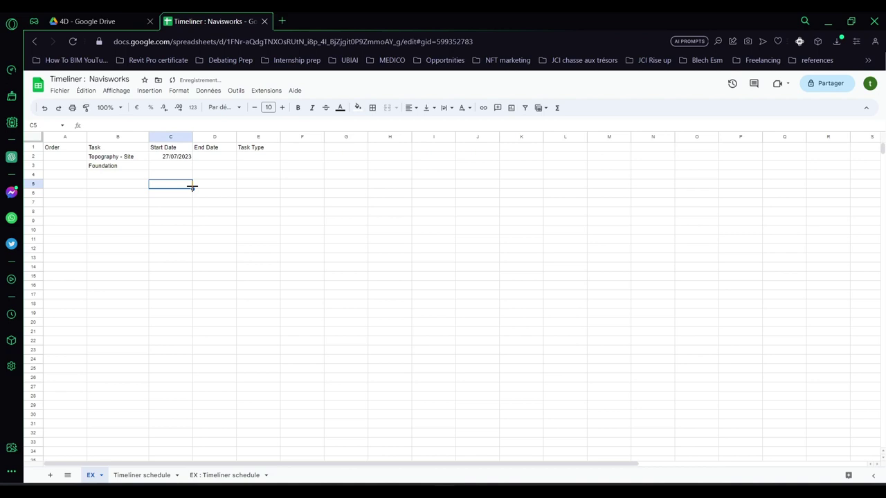
{"action": "left_click", "coordinate": [190, 158]}
{"action": "left_click", "coordinate": [218, 159]}
- Enter Construct in E2 and fill it down the Task Type column to row 15
{"action": "left_click", "coordinate": [242, 157]}
{"action": "type", "text": "Construct"}
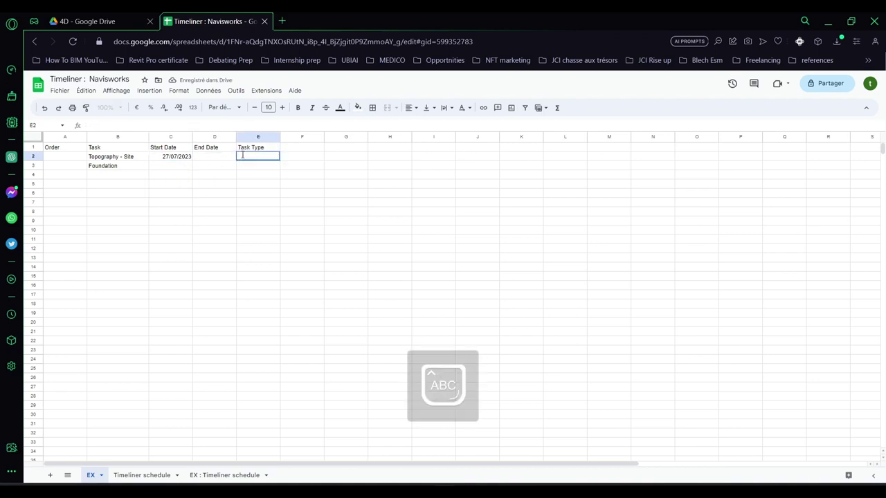
{"action": "left_click", "coordinate": [118, 340]}
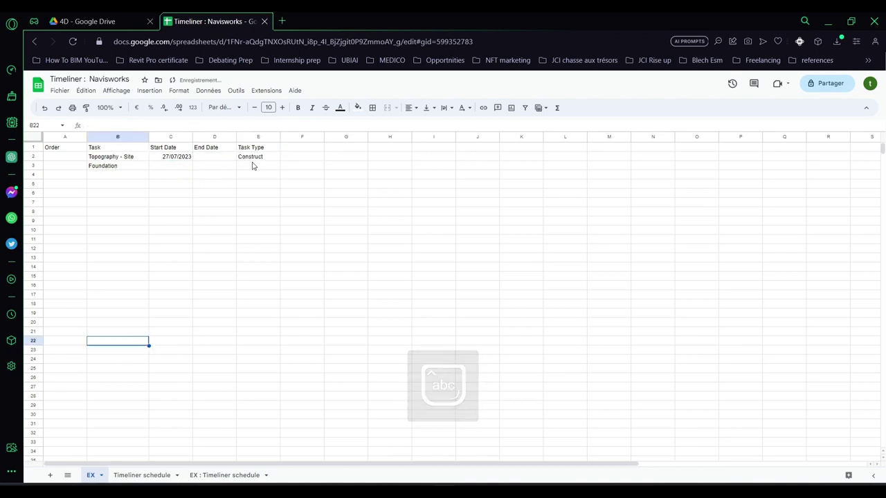
{"action": "left_click", "coordinate": [274, 158]}
{"action": "left_click_drag", "start_coordinate": [279, 160], "coordinate": [276, 270]}
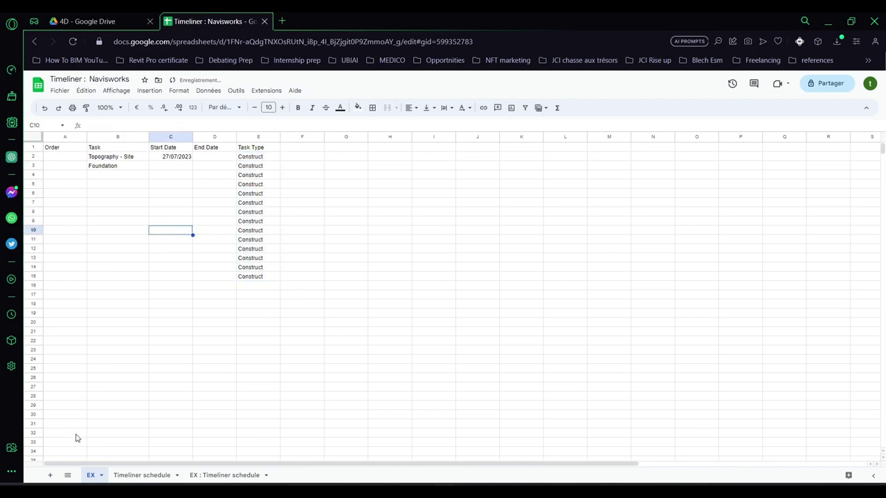
{"action": "left_click", "coordinate": [143, 476]}
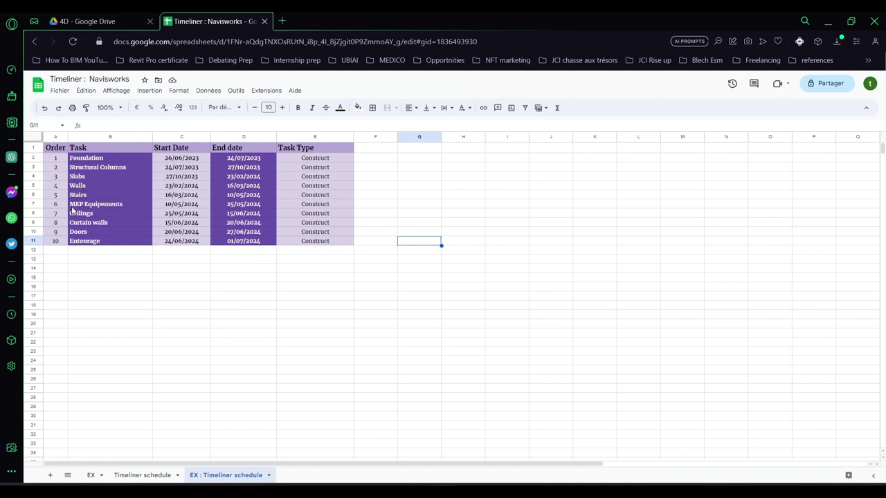
- Review the task names, start dates, end dates and task types of the ten-task schedule
{"action": "left_click", "coordinate": [90, 241]}
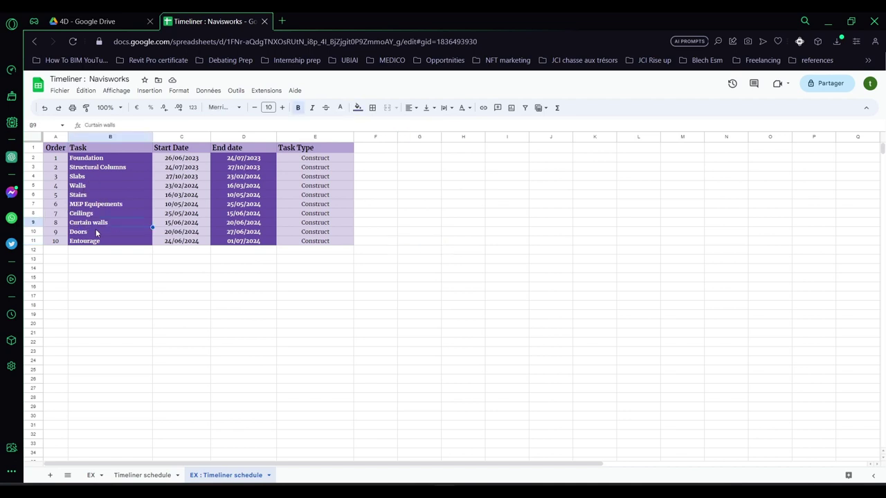
{"action": "left_click_drag", "start_coordinate": [180, 162], "coordinate": [183, 243]}
{"action": "left_click", "coordinate": [203, 196]}
{"action": "left_click_drag", "start_coordinate": [242, 158], "coordinate": [246, 235]}
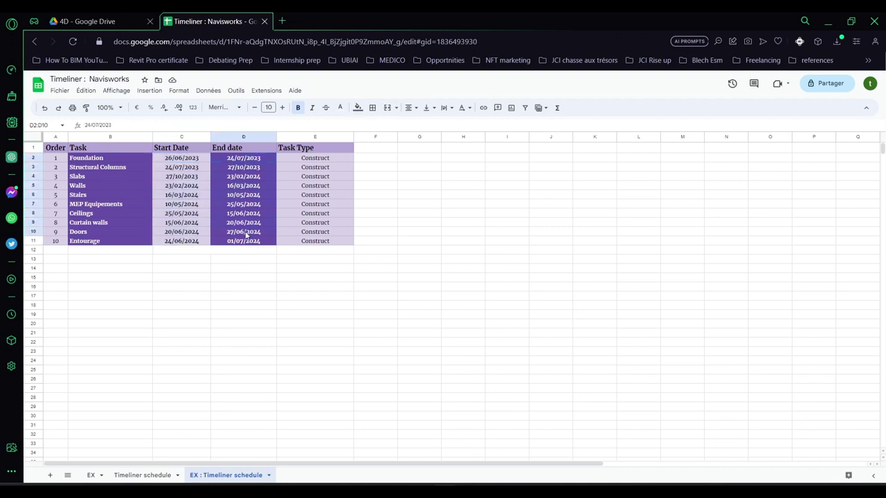
{"action": "left_click", "coordinate": [291, 162]}
{"action": "left_click", "coordinate": [301, 196]}
{"action": "left_click", "coordinate": [317, 270]}
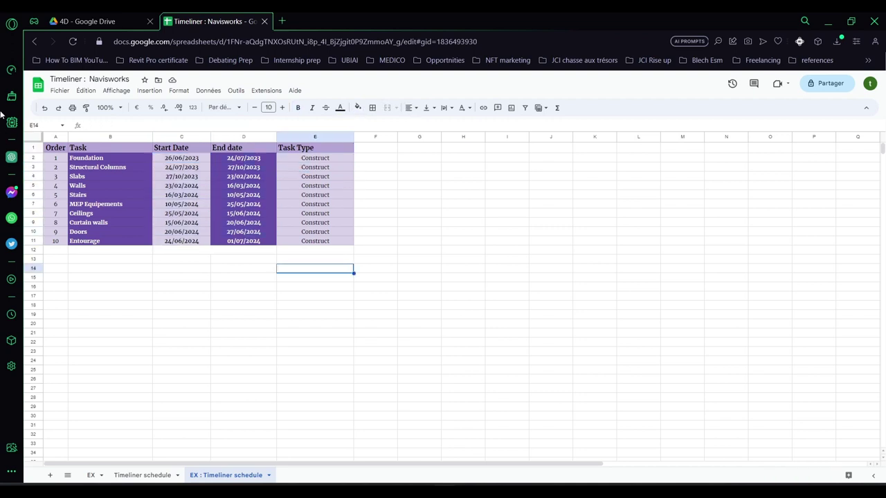
- Download the sheet as Comma-separated values (.csv) and return to Navisworks
{"action": "left_click", "coordinate": [56, 92]}
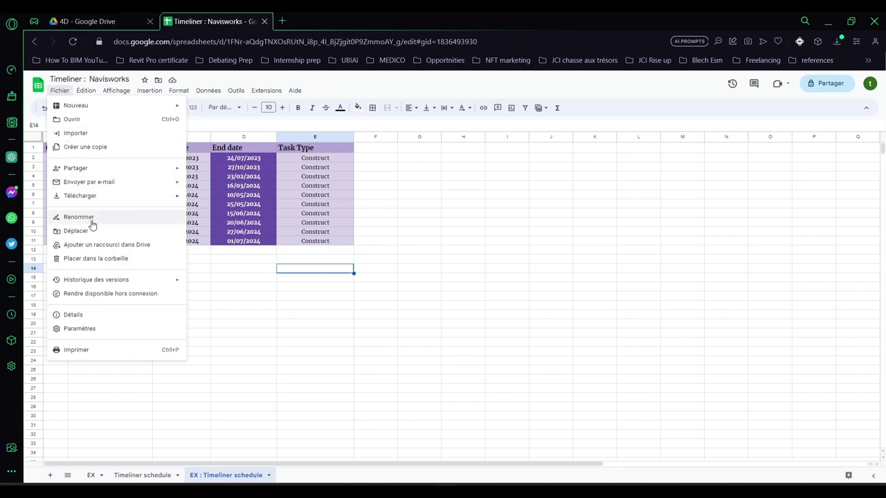
{"action": "mouse_move", "coordinate": [103, 198]}
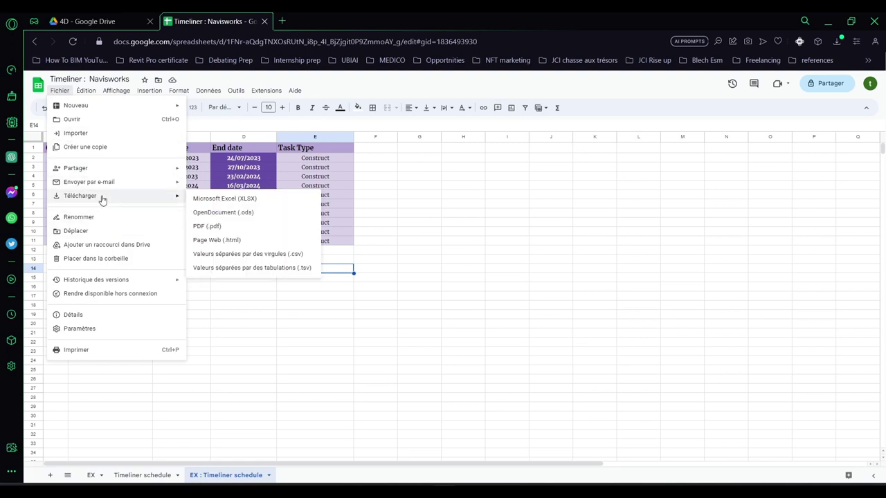
{"action": "left_click", "coordinate": [287, 255]}
{"action": "key", "text": "alt+Tab"}
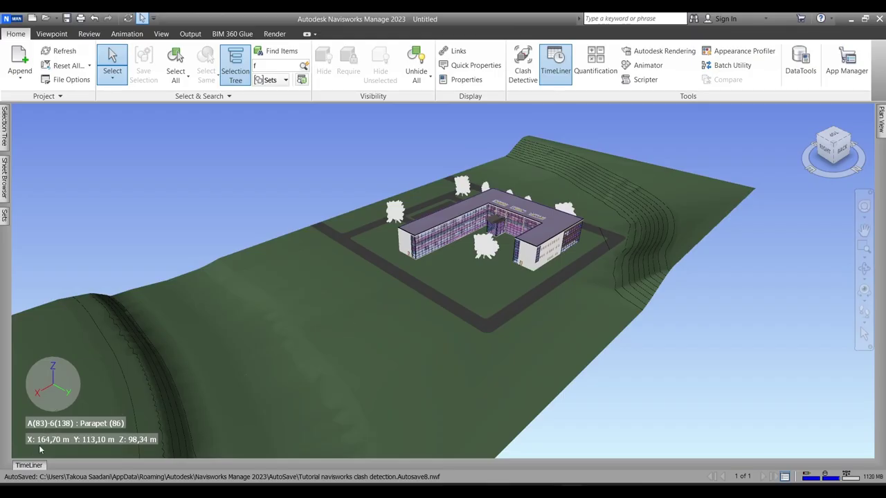
- Add a CSV Import data source from the downloaded EX _ Timeliner schedule.csv file
{"action": "left_click", "coordinate": [30, 465]}
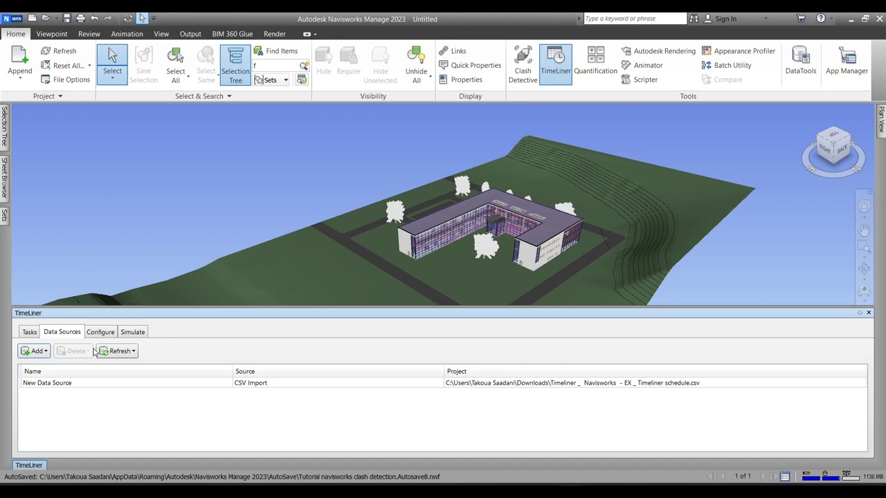
{"action": "left_click", "coordinate": [39, 352]}
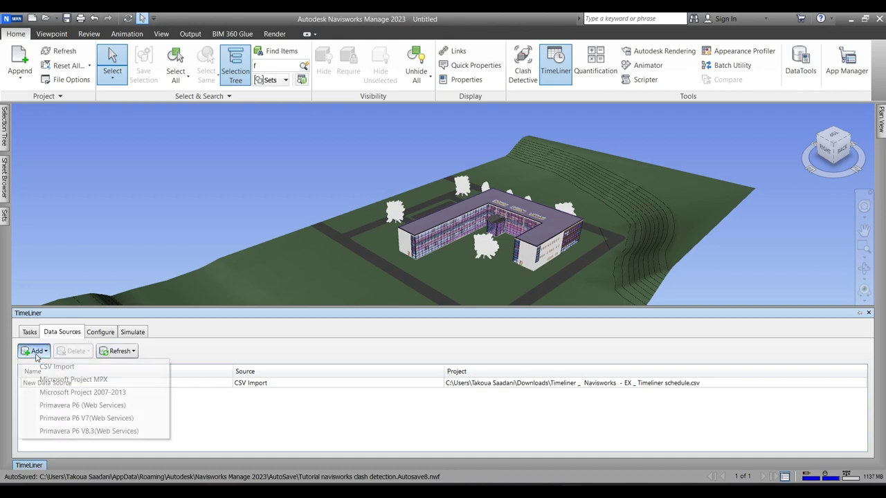
{"action": "left_click", "coordinate": [70, 371]}
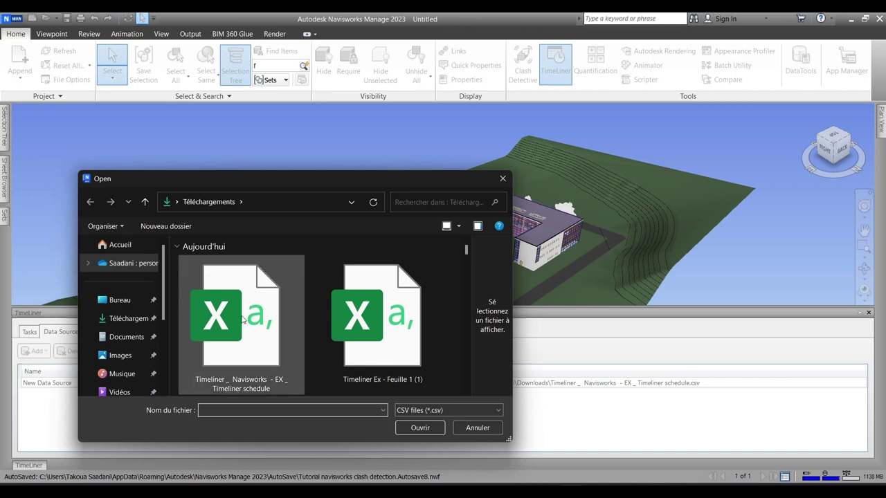
{"action": "left_click", "coordinate": [242, 319]}
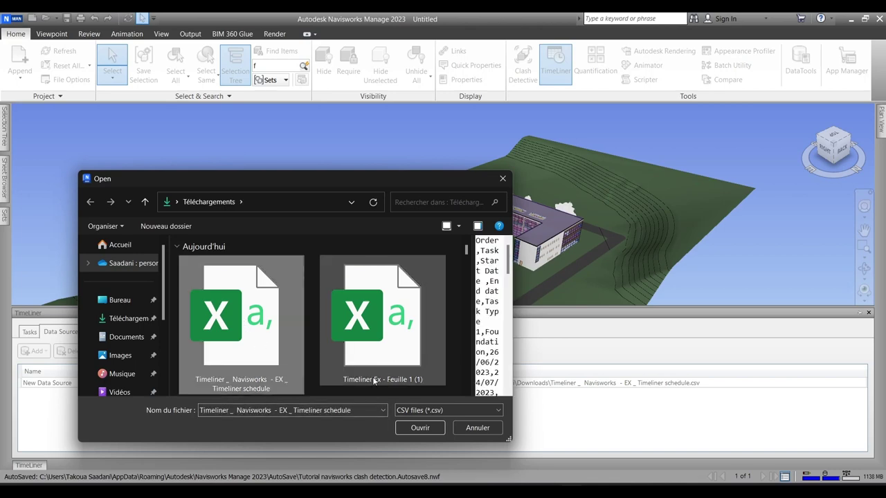
{"action": "left_click", "coordinate": [418, 428]}
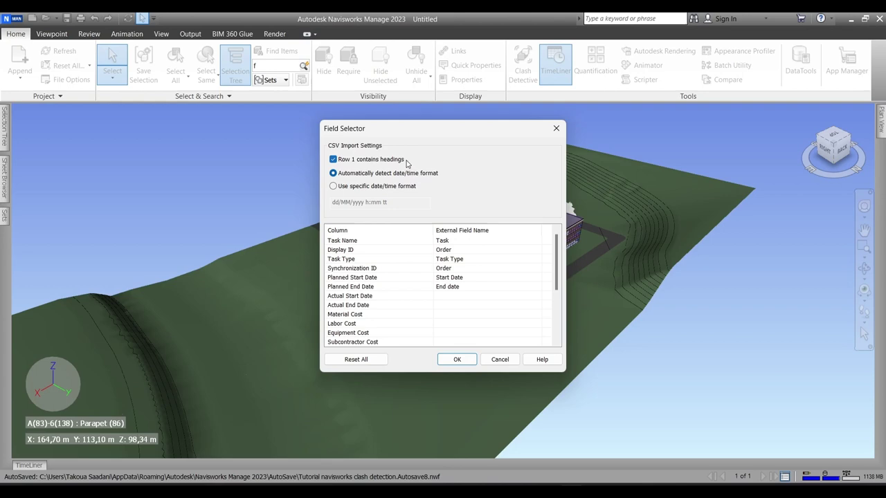
{"action": "left_click", "coordinate": [556, 128]}
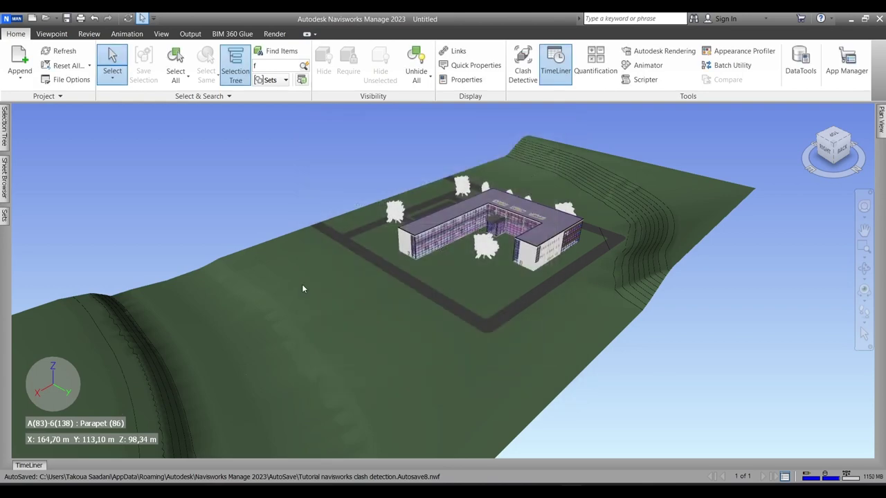
- Rebuild the task hierarchy from the imported CSV data source
{"action": "left_click", "coordinate": [29, 465]}
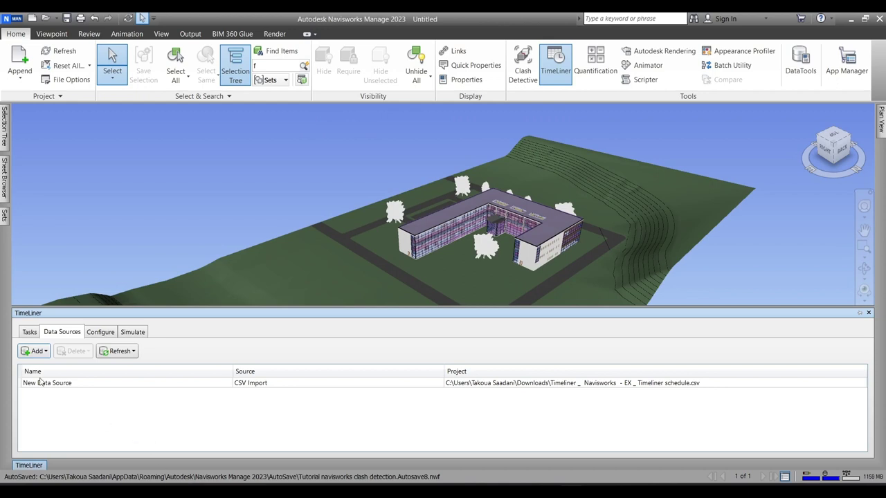
{"action": "left_click", "coordinate": [68, 383]}
{"action": "right_click", "coordinate": [69, 383]}
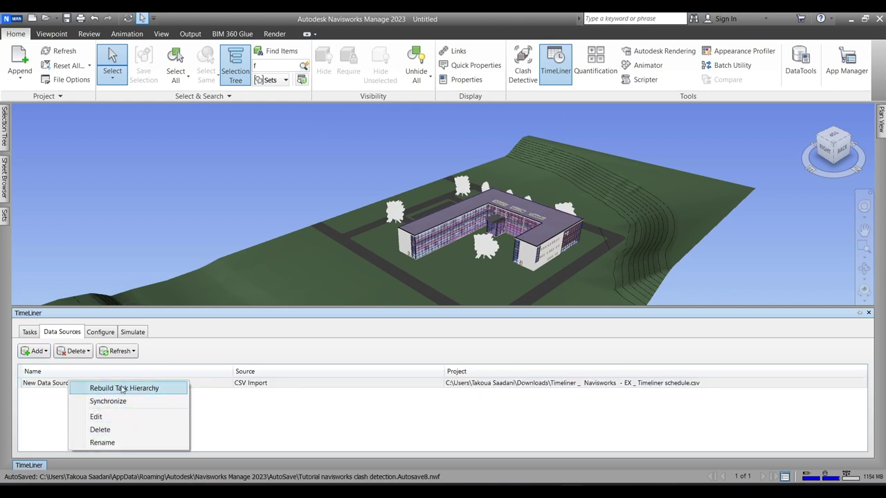
{"action": "left_click", "coordinate": [146, 391]}
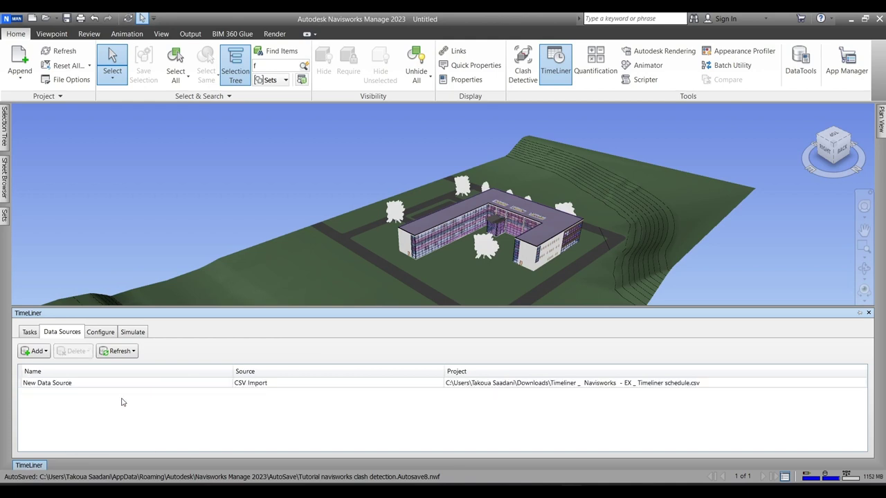
- Enlarge the TimeLiner task list and inspect the Foundation start and Entourage end dates
{"action": "left_click", "coordinate": [29, 331]}
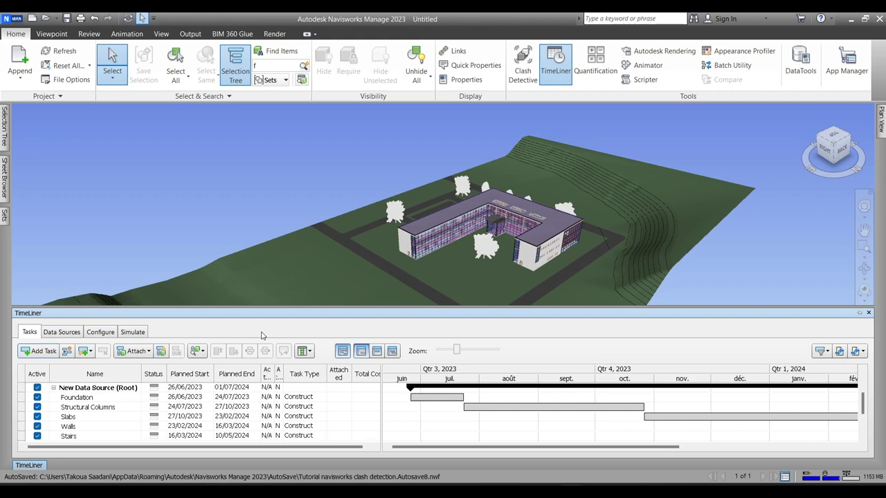
{"action": "left_click_drag", "start_coordinate": [307, 279], "coordinate": [307, 277]}
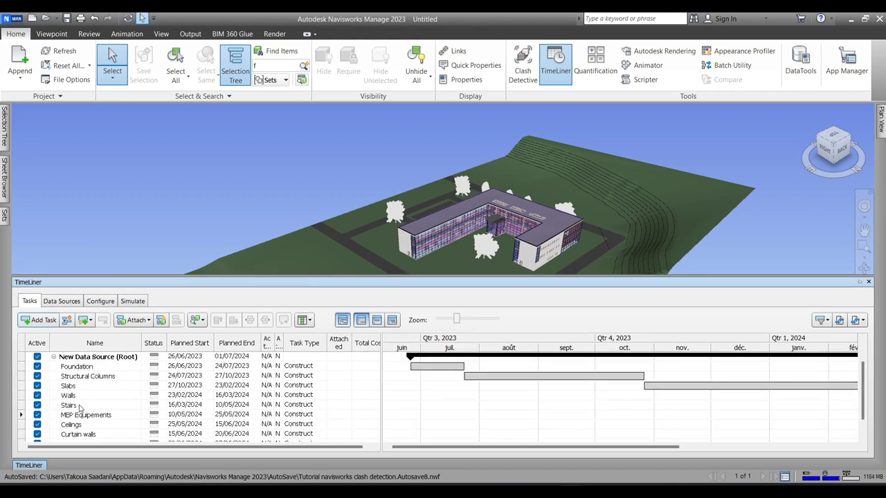
{"action": "left_click", "coordinate": [184, 367]}
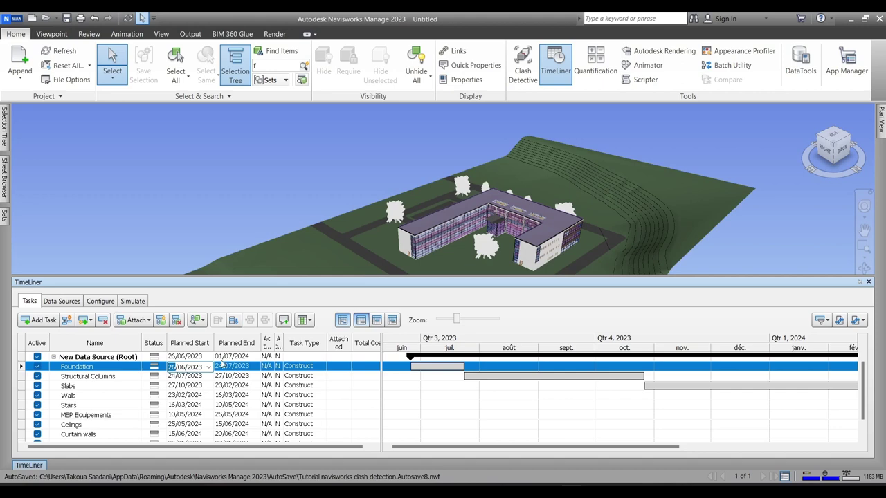
{"action": "left_click", "coordinate": [182, 357]}
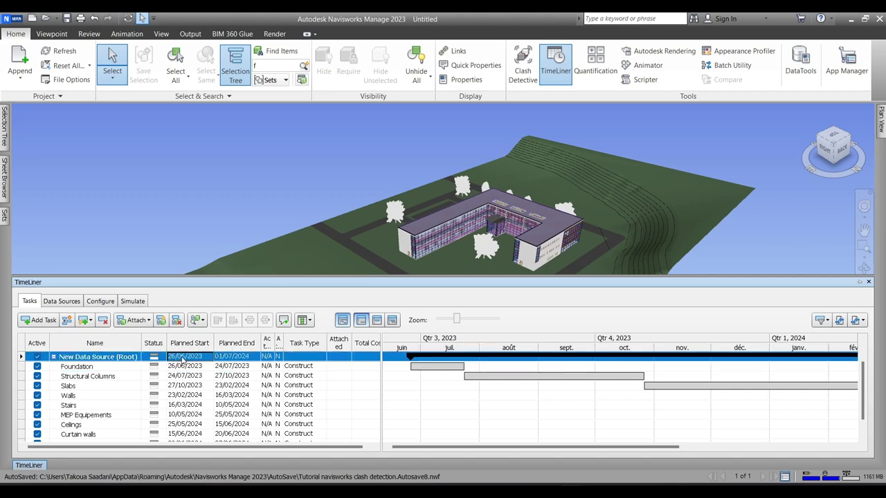
{"action": "scroll", "coordinate": [304, 432], "scroll_direction": "down", "scroll_amount": 1}
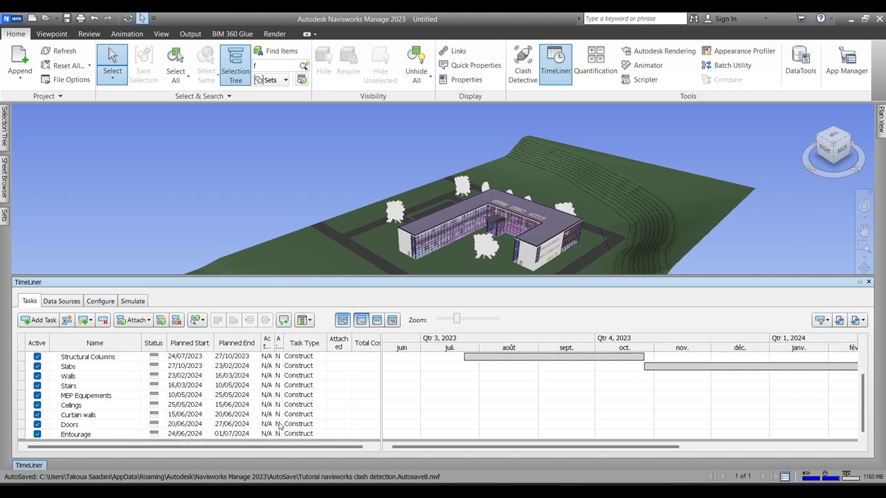
{"action": "left_click", "coordinate": [235, 433]}
- Check the Walls task type and leave it as Construct, then select Structural Columns
{"action": "left_click", "coordinate": [250, 376]}
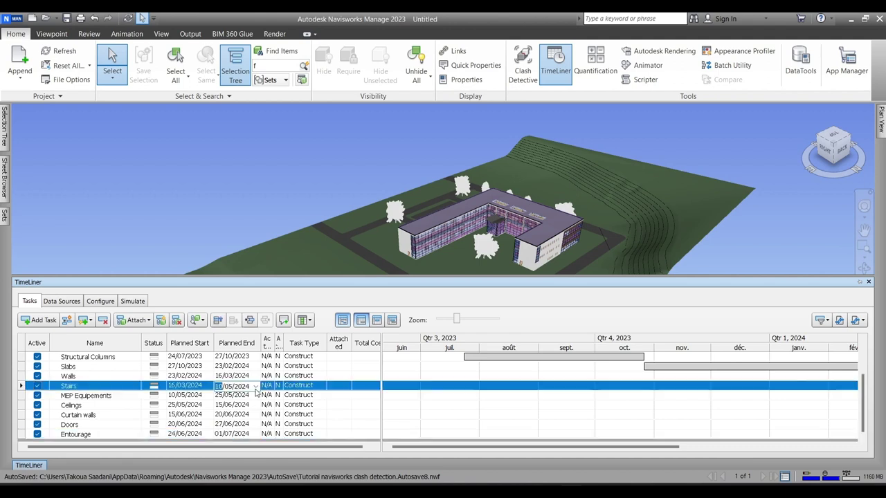
{"action": "left_click", "coordinate": [302, 376]}
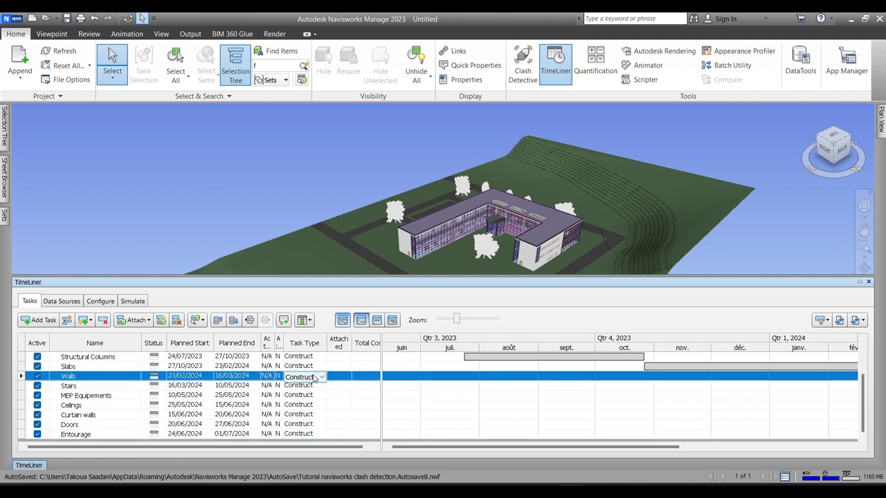
{"action": "left_click", "coordinate": [321, 378]}
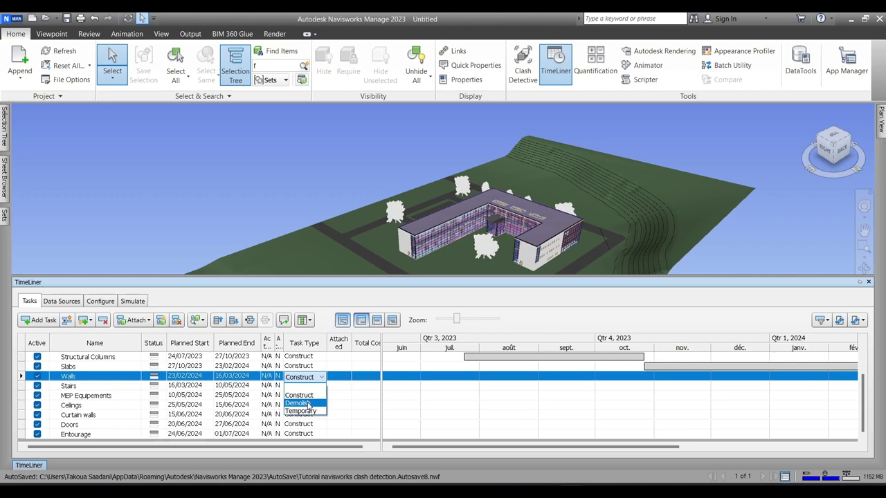
{"action": "left_click", "coordinate": [299, 395]}
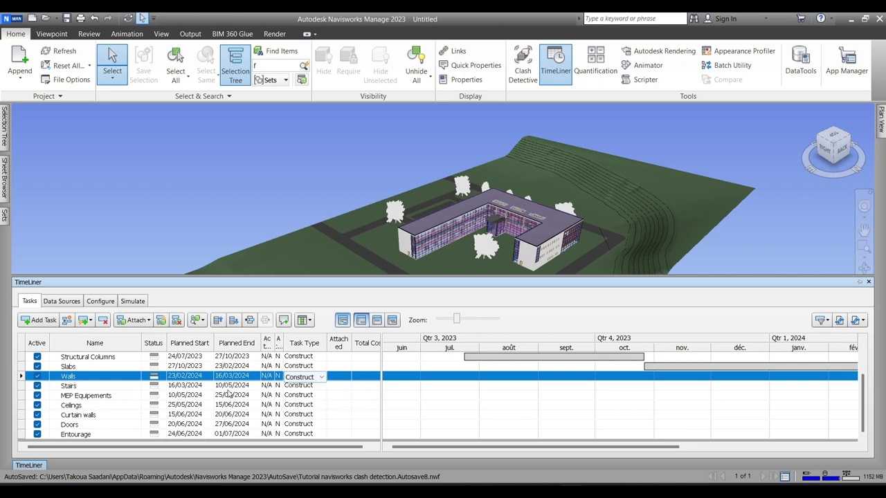
{"action": "left_click", "coordinate": [76, 357]}
{"action": "scroll", "coordinate": [73, 362], "scroll_direction": "up", "scroll_amount": 1}
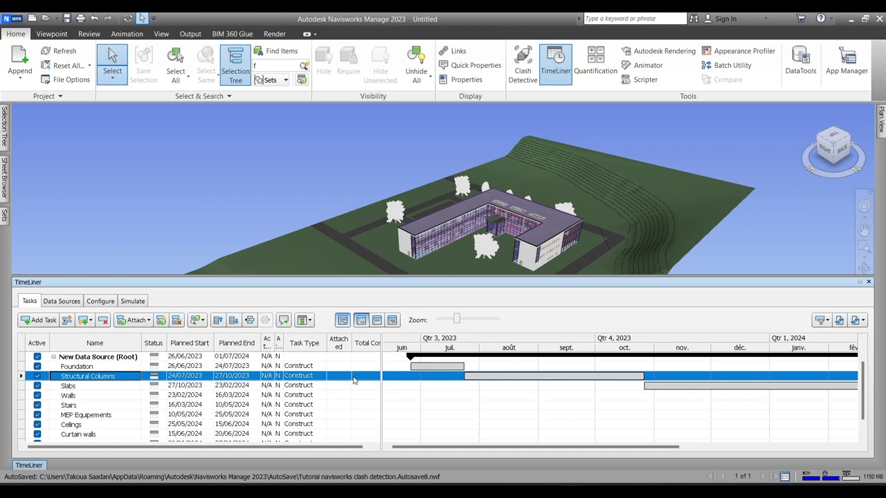
- View the Foundation task's attach options, clear the model selection, and check the schedule spreadsheet
{"action": "left_click", "coordinate": [343, 357]}
{"action": "left_click", "coordinate": [342, 367]}
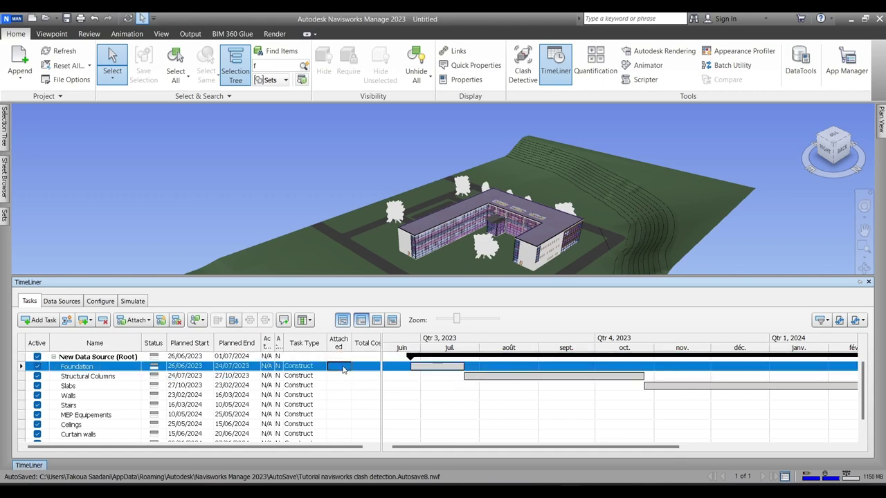
{"action": "right_click", "coordinate": [342, 368]}
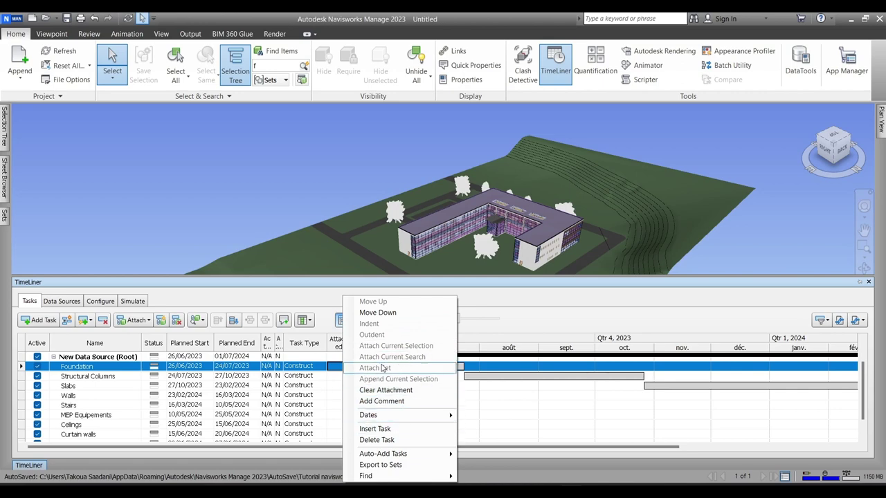
{"action": "left_click", "coordinate": [379, 261]}
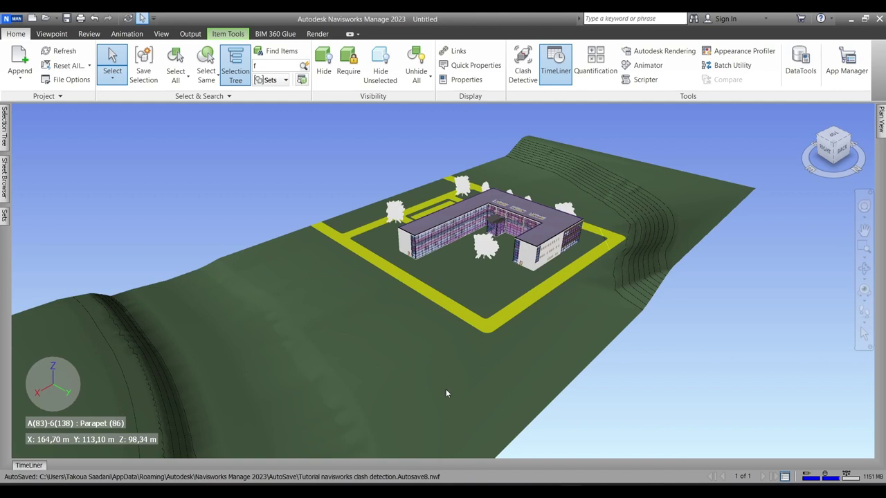
{"action": "left_click", "coordinate": [211, 197]}
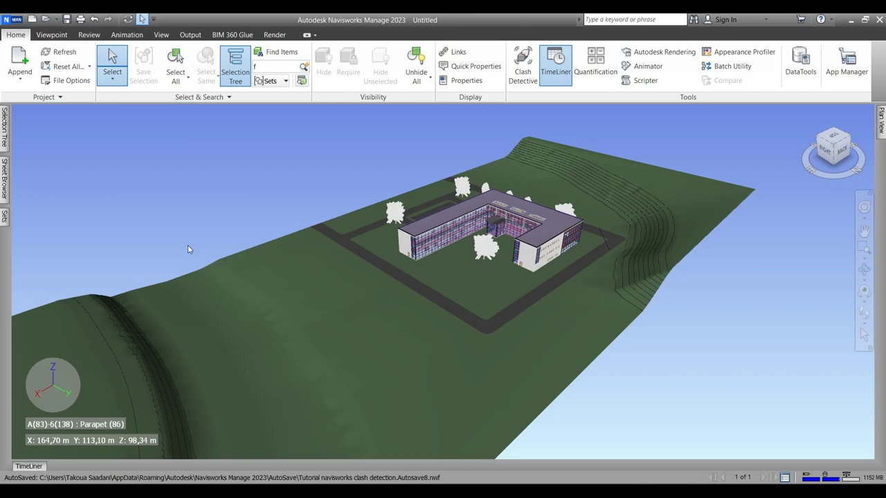
{"action": "key", "text": "alt+Tab"}
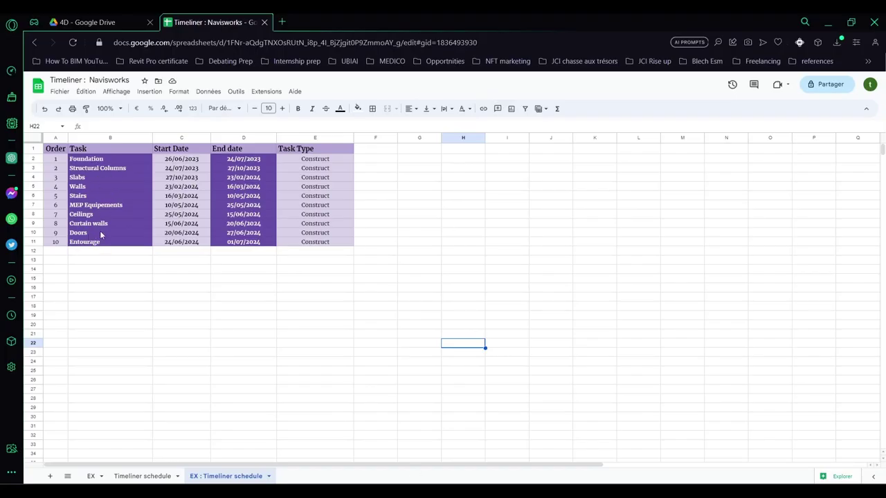
{"action": "left_click", "coordinate": [828, 22]}
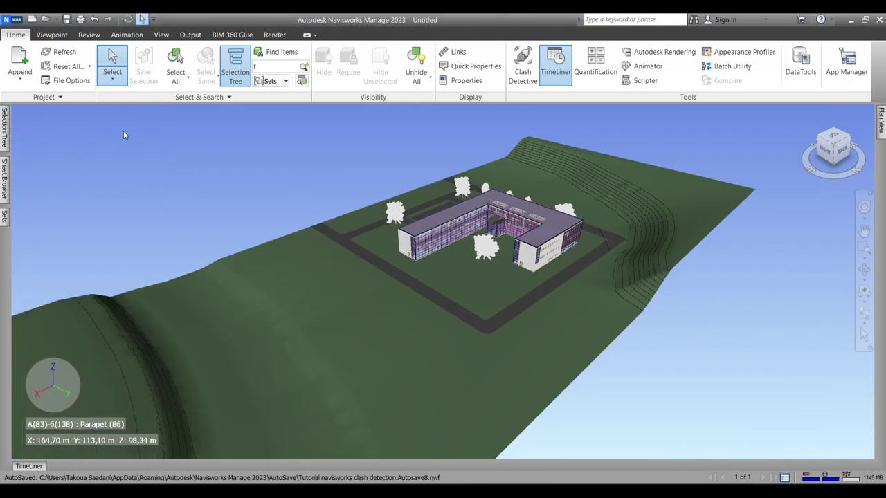
- Open Find Items and browse the list of property categories
{"action": "mouse_move", "coordinate": [5, 130]}
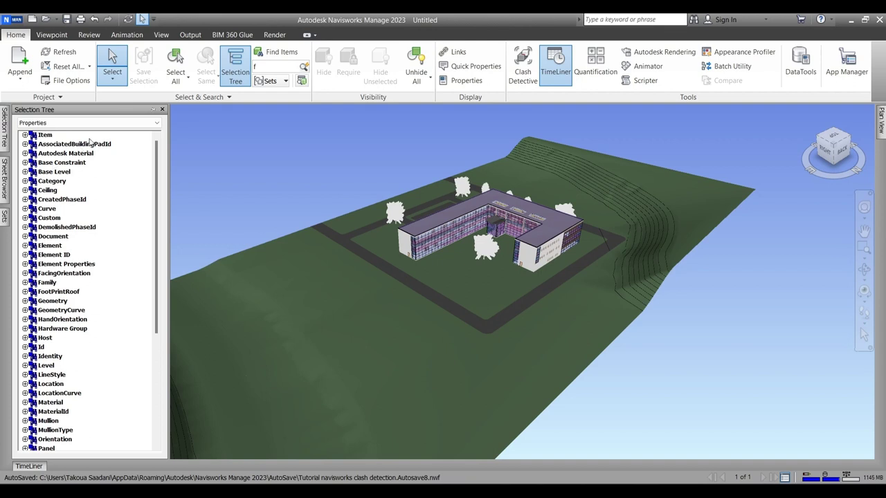
{"action": "left_click", "coordinate": [276, 52]}
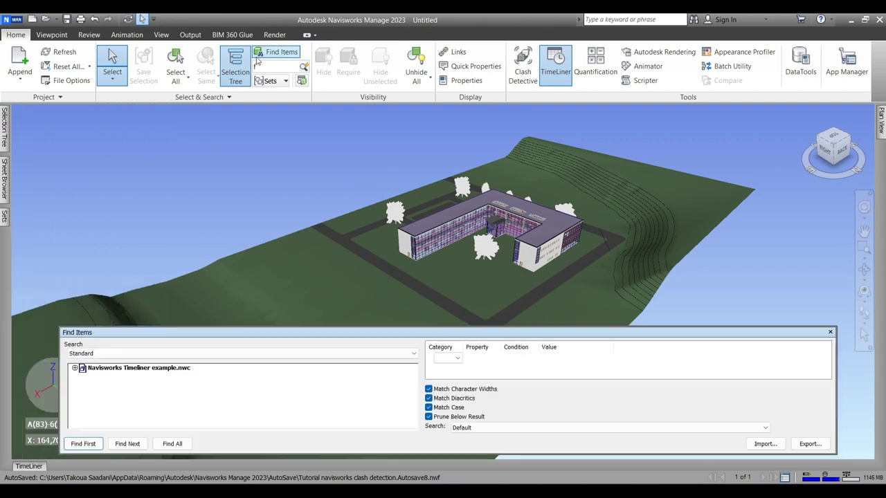
{"action": "left_click", "coordinate": [453, 360]}
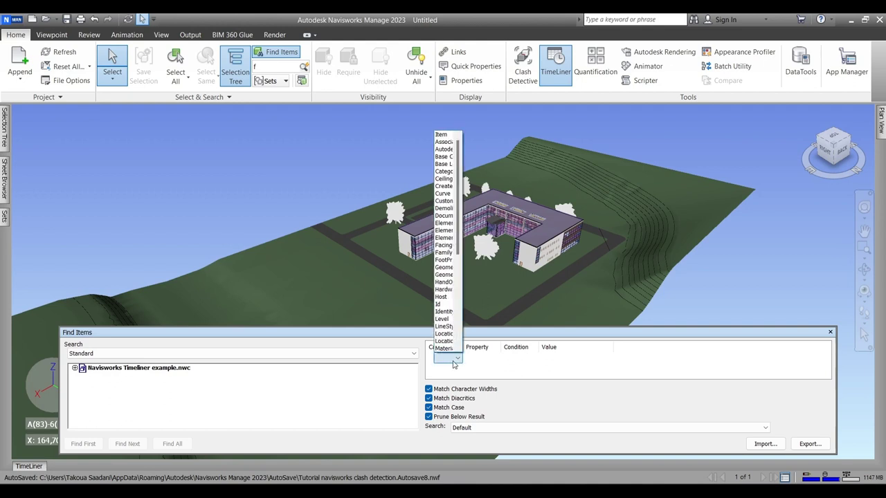
{"action": "scroll", "coordinate": [443, 236], "scroll_direction": "down", "scroll_amount": 6}
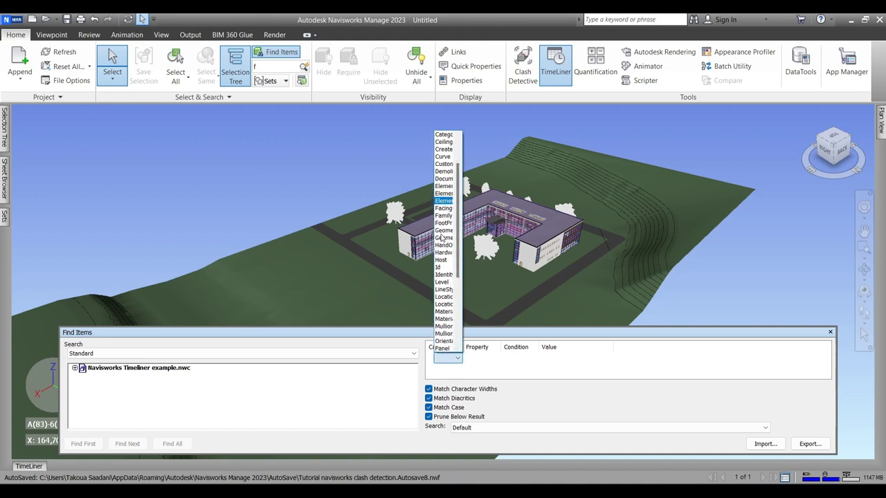
{"action": "scroll", "coordinate": [443, 238], "scroll_direction": "up", "scroll_amount": 6}
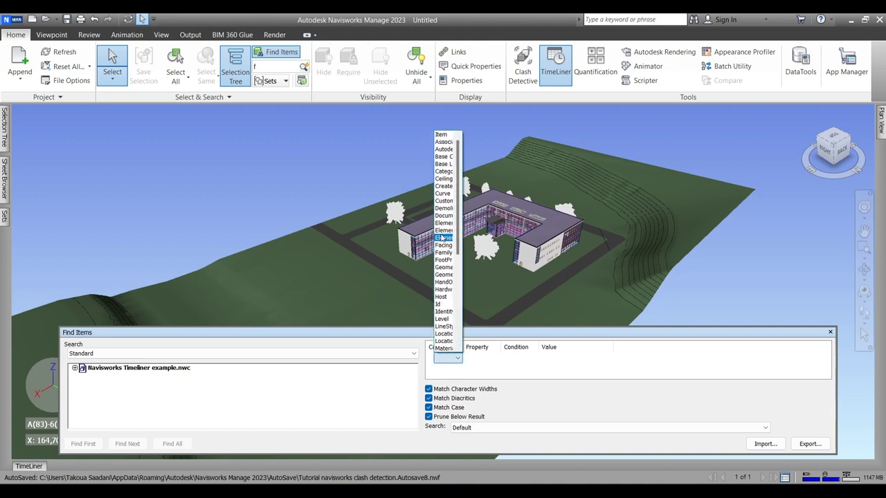
- Search for Category Name = Topography and find all matching items
{"action": "left_click", "coordinate": [444, 173]}
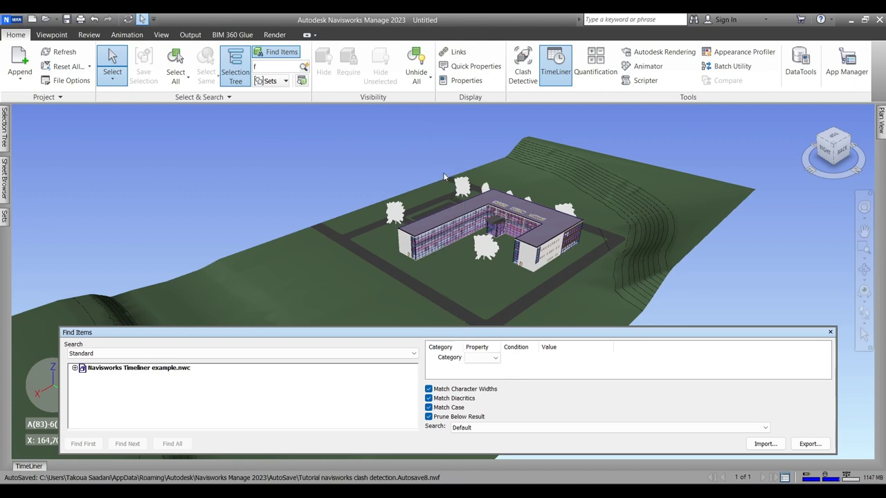
{"action": "left_click", "coordinate": [488, 358]}
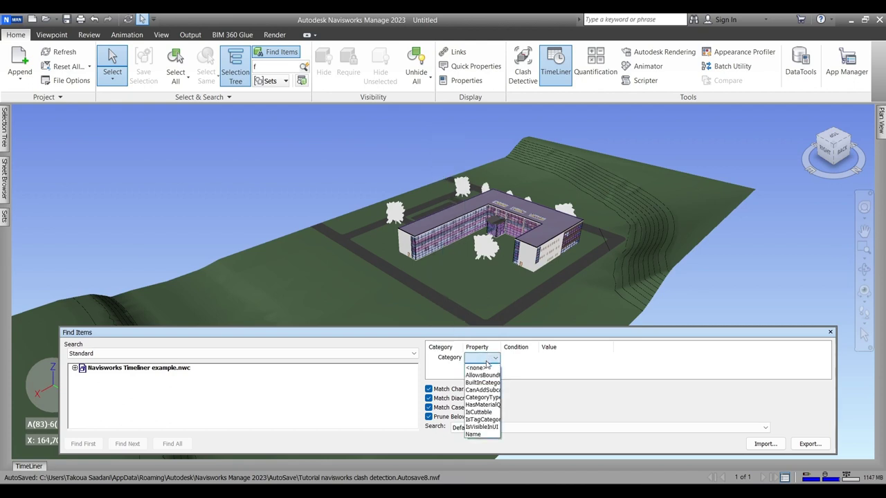
{"action": "left_click", "coordinate": [476, 434]}
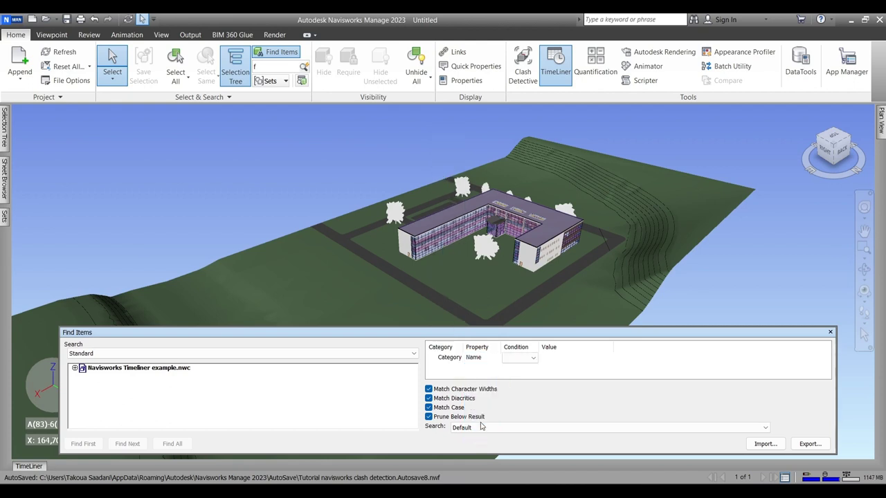
{"action": "left_click", "coordinate": [530, 358]}
{"action": "left_click", "coordinate": [516, 367]}
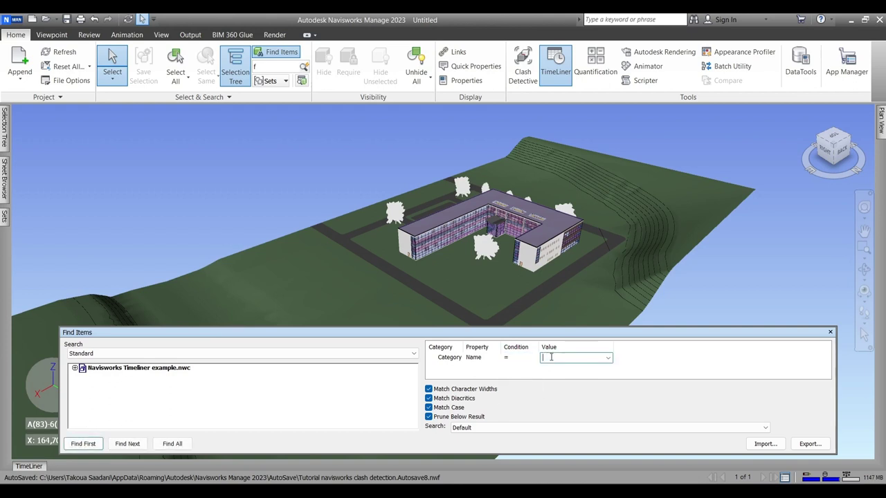
{"action": "left_click", "coordinate": [608, 358]}
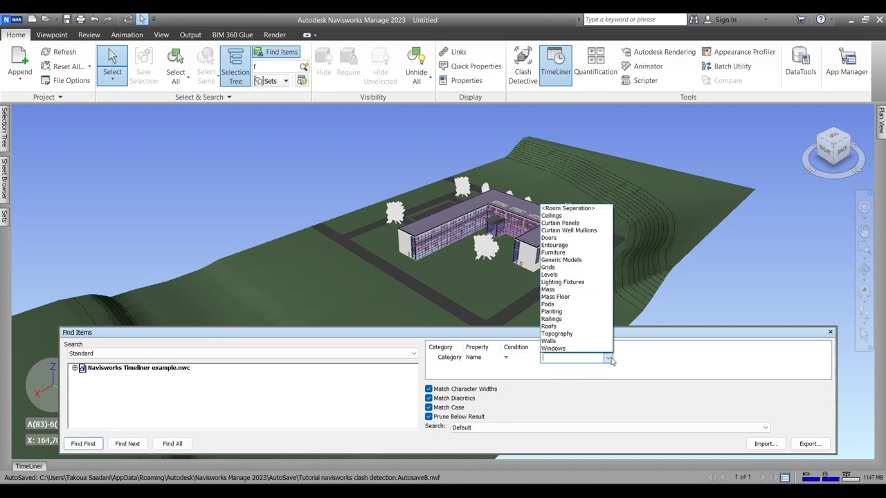
{"action": "left_click", "coordinate": [562, 334]}
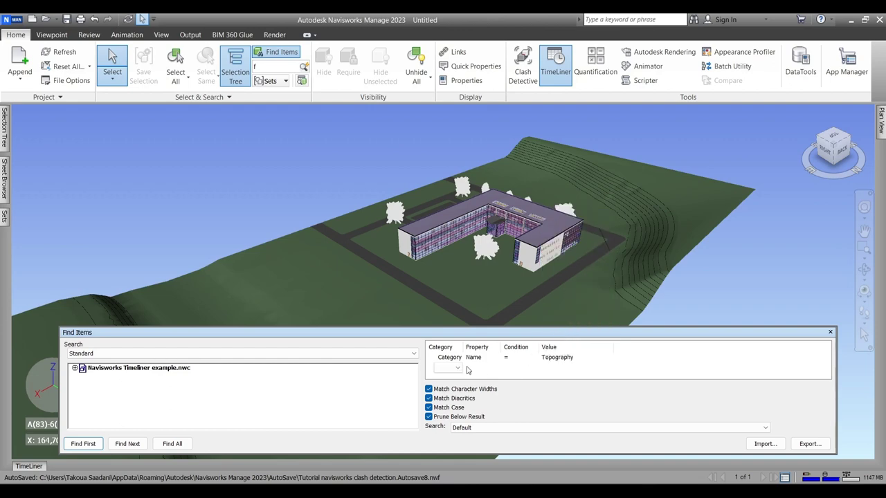
{"action": "left_click", "coordinate": [172, 444]}
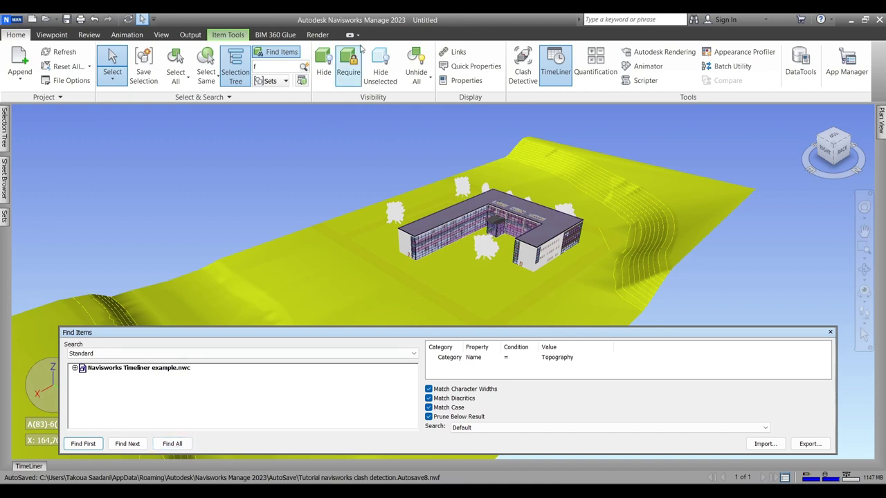
- Save the current selection in Manage Sets as '1. Topography', then deselect everything
{"action": "left_click", "coordinate": [270, 81]}
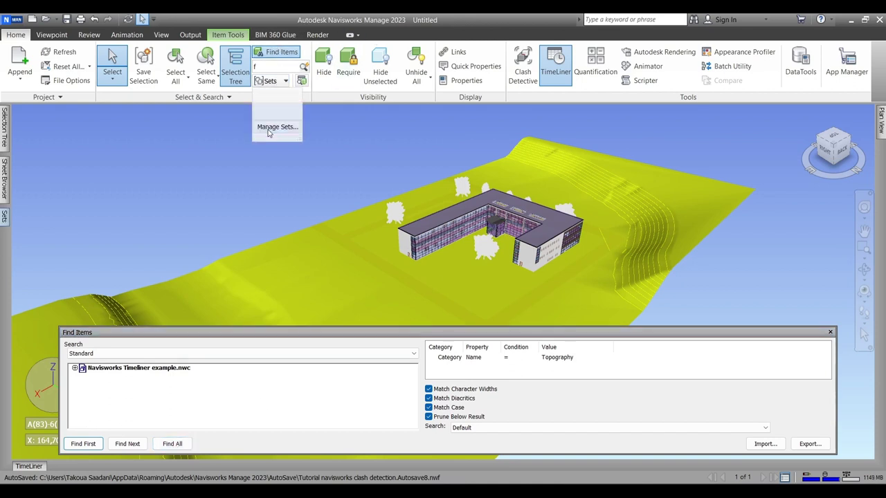
{"action": "left_click", "coordinate": [277, 126]}
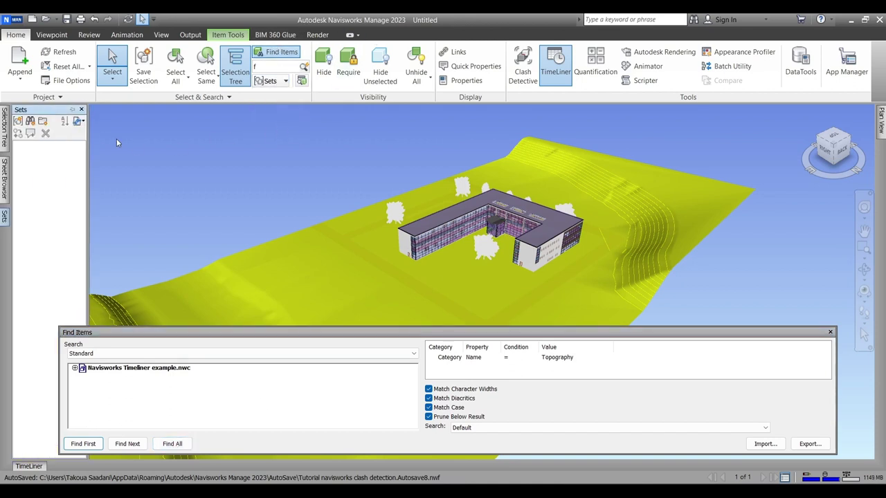
{"action": "left_click", "coordinate": [18, 123]}
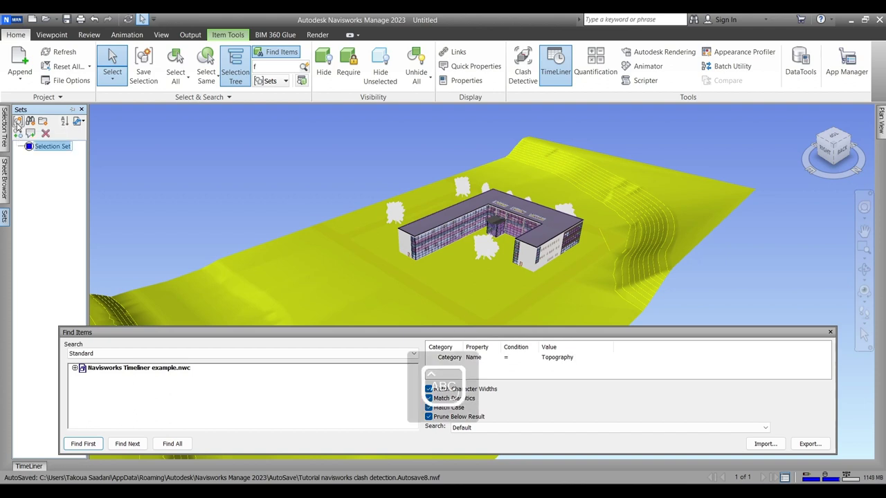
{"action": "type", "text": "Topograph"}
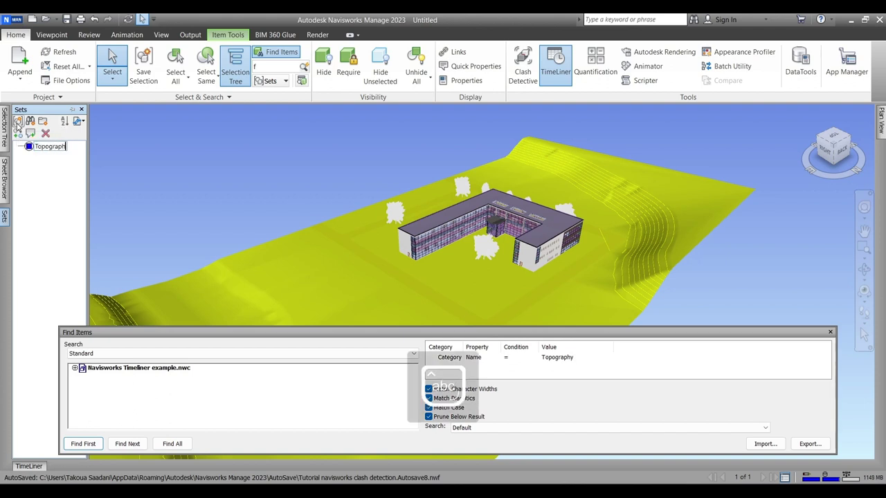
{"action": "type", "text": "y"}
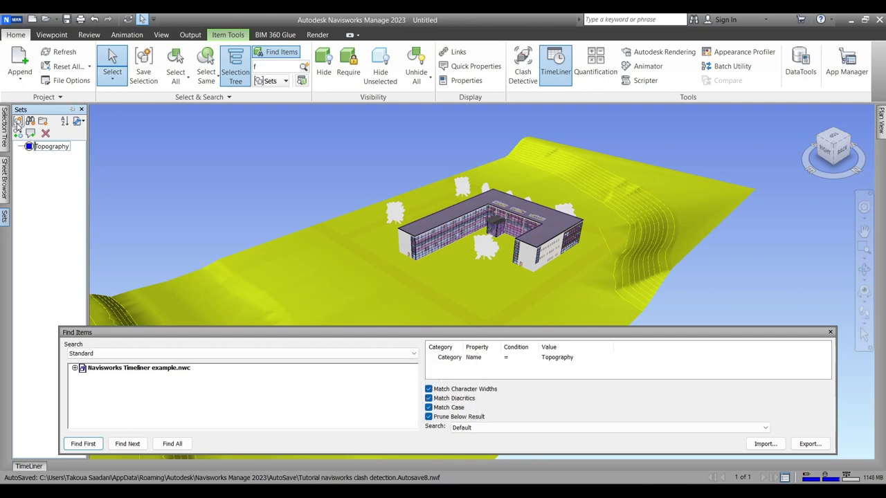
{"action": "key", "text": "Home"}
{"action": "type", "text": "1."}
{"action": "key", "text": "Return"}
{"action": "left_click", "coordinate": [121, 170]}
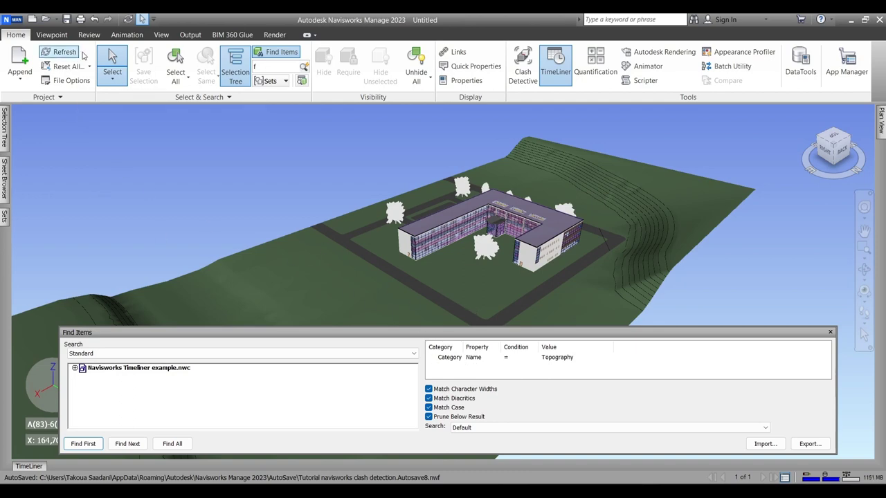
- Keep the Selection Tree on Standard, then expand and briefly select the whole model file
{"action": "mouse_move", "coordinate": [4, 132]}
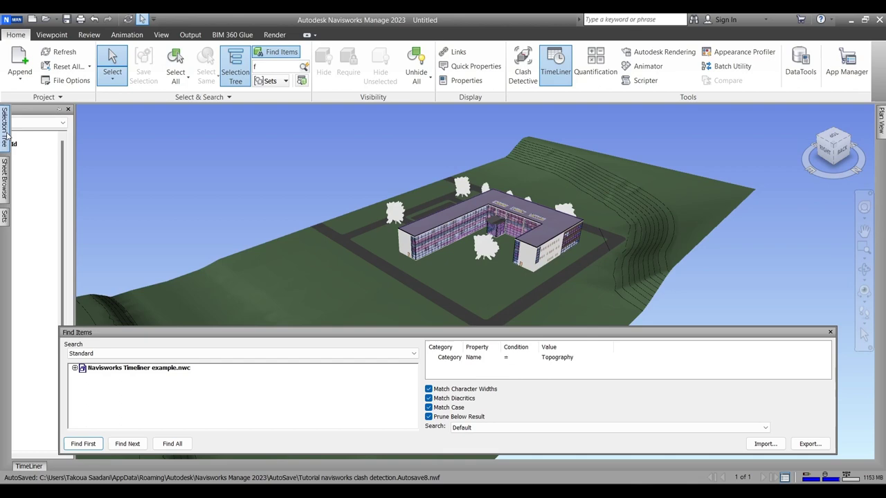
{"action": "left_click", "coordinate": [41, 123]}
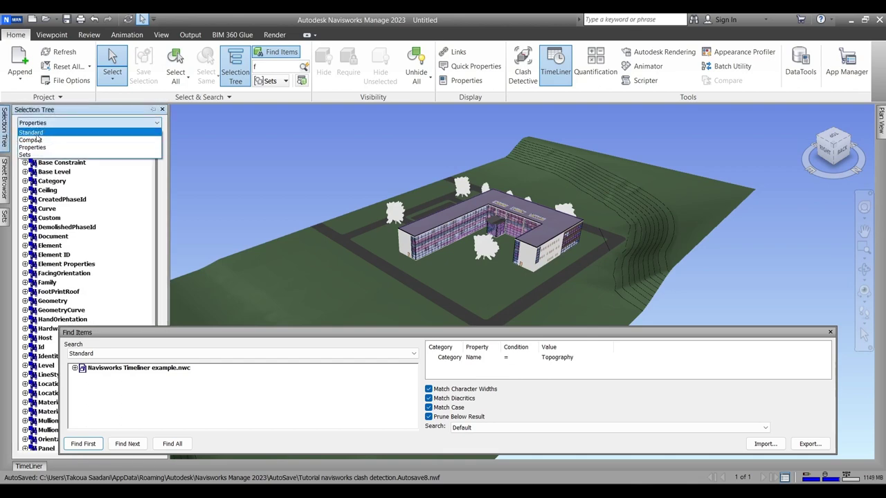
{"action": "left_click", "coordinate": [32, 133]}
{"action": "left_click", "coordinate": [38, 122]}
{"action": "left_click", "coordinate": [31, 132]}
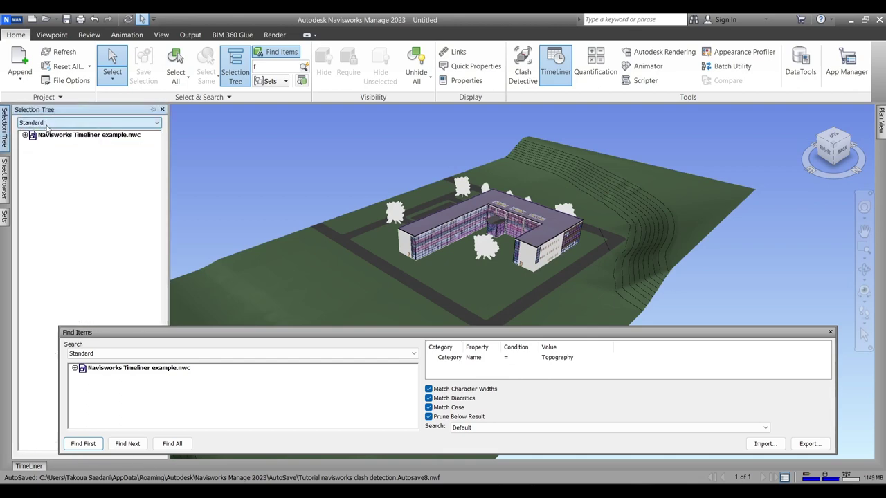
{"action": "left_click", "coordinate": [33, 134]}
{"action": "left_click", "coordinate": [25, 135]}
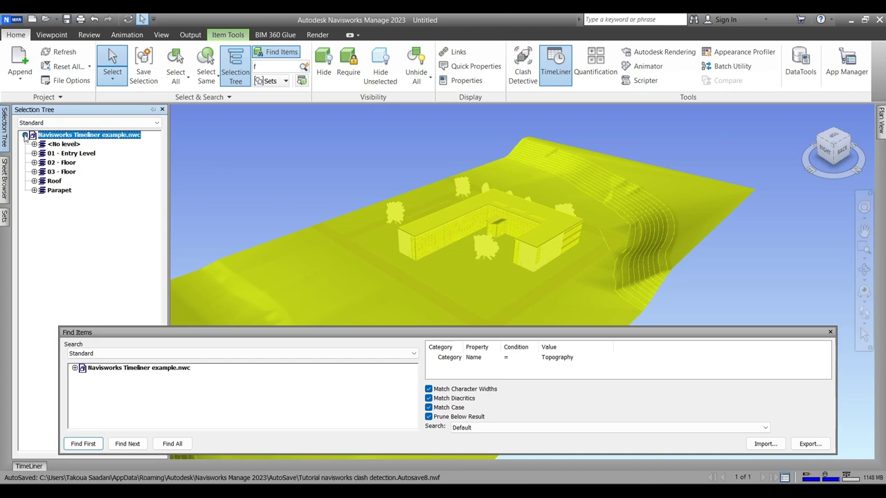
{"action": "left_click", "coordinate": [51, 216]}
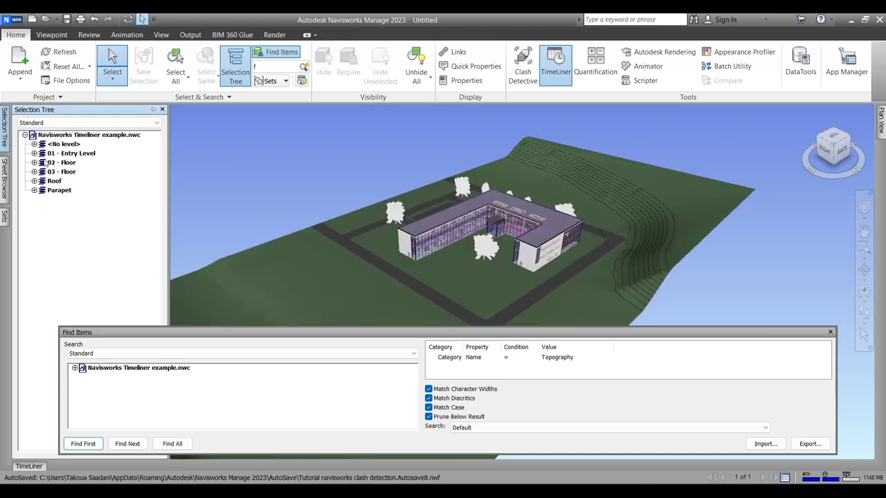
- Highlight the 01 - Entry Level, 03 - Floor and Parapet elements in turn, clearing each
{"action": "left_click", "coordinate": [34, 153]}
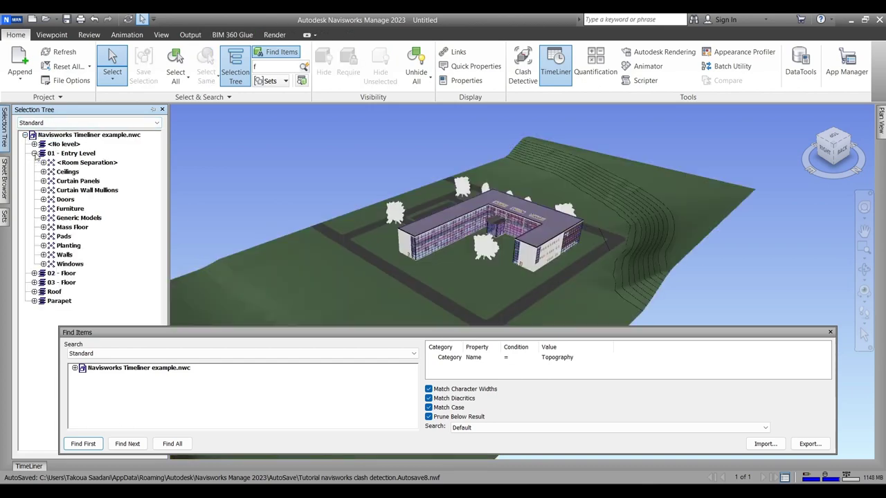
{"action": "left_click", "coordinate": [74, 153]}
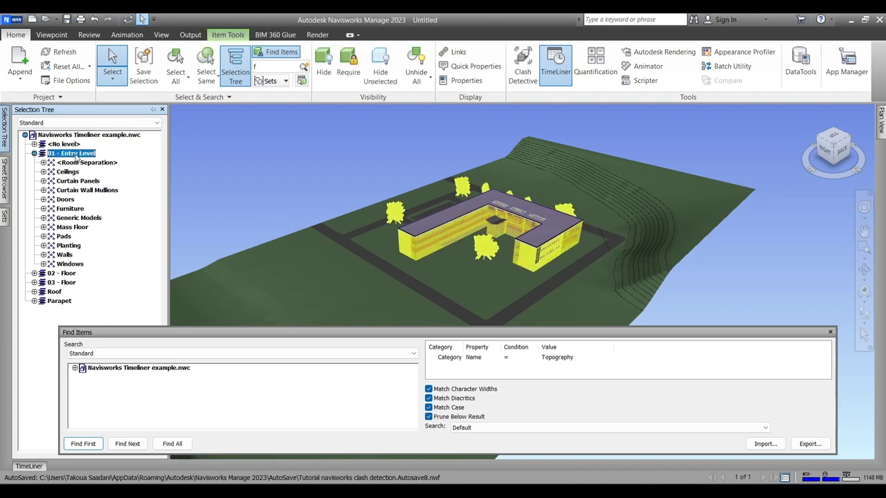
{"action": "left_click", "coordinate": [133, 247]}
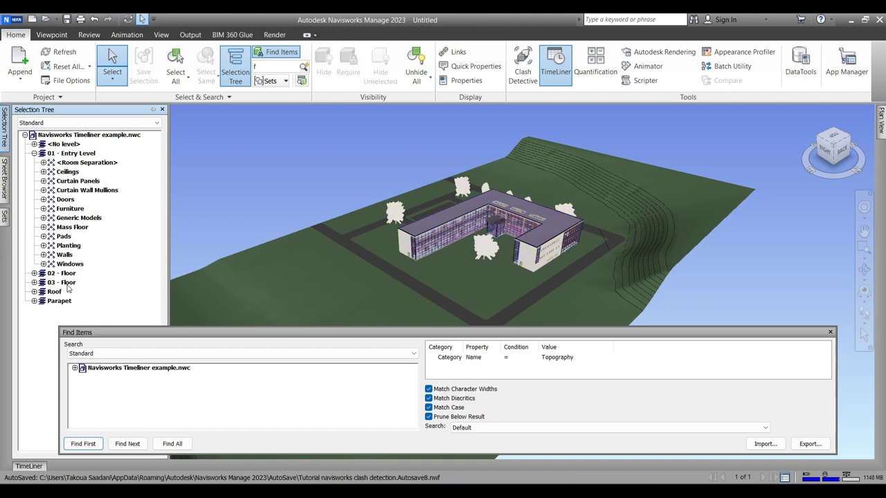
{"action": "left_click", "coordinate": [67, 283]}
{"action": "left_click", "coordinate": [61, 302]}
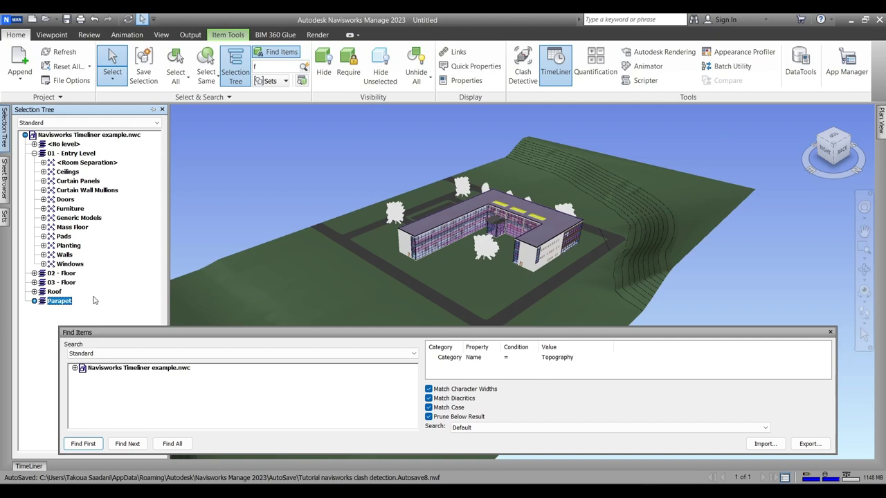
{"action": "left_click", "coordinate": [95, 301]}
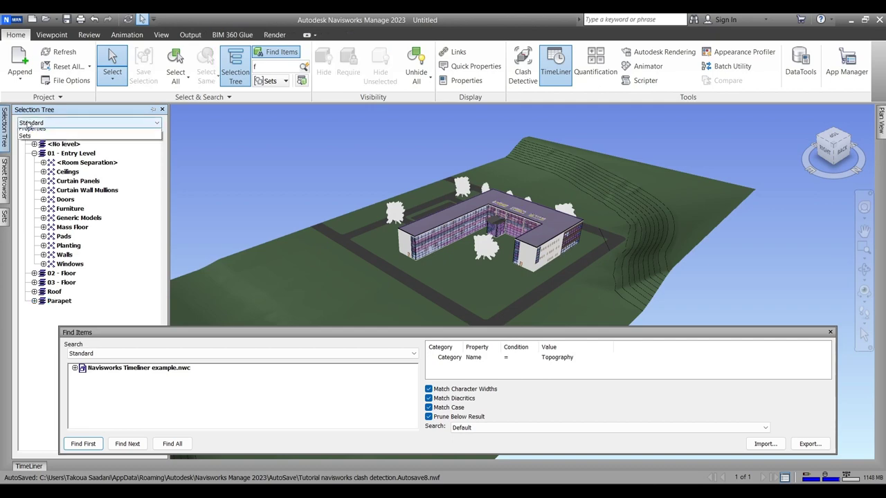
- Switch the Selection Tree to Properties and expand Category > Name to list element categories
{"action": "left_click", "coordinate": [41, 122]}
{"action": "left_click", "coordinate": [50, 149]}
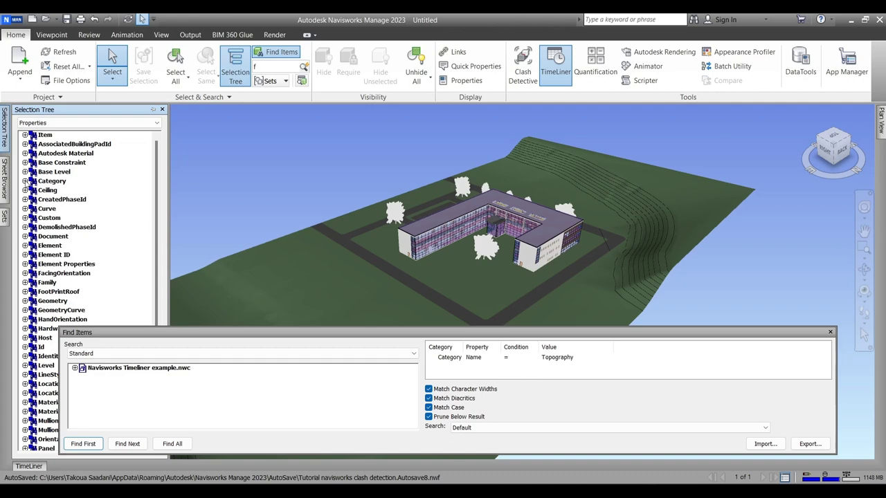
{"action": "left_click", "coordinate": [25, 181]}
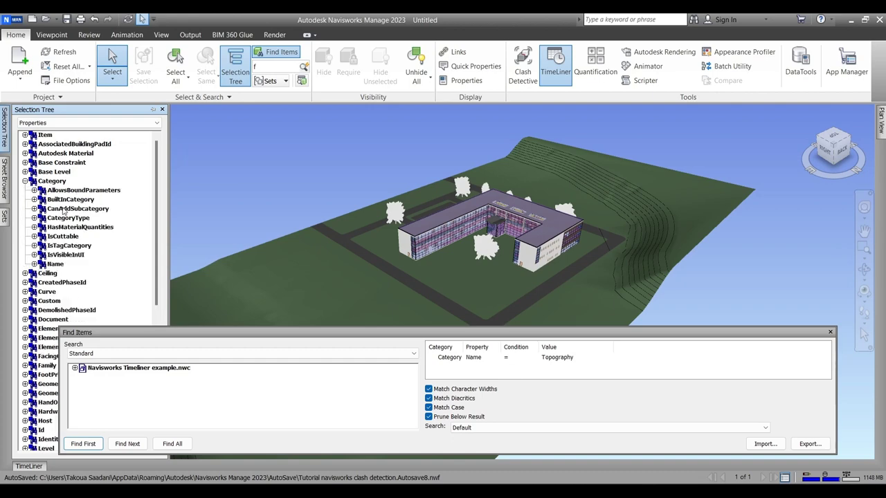
{"action": "left_click", "coordinate": [34, 264]}
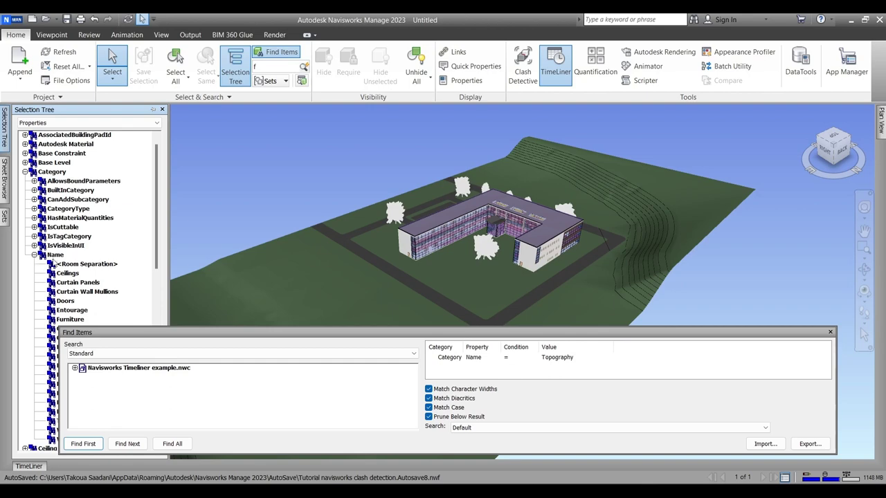
{"action": "scroll", "coordinate": [51, 263], "scroll_direction": "down", "scroll_amount": 2}
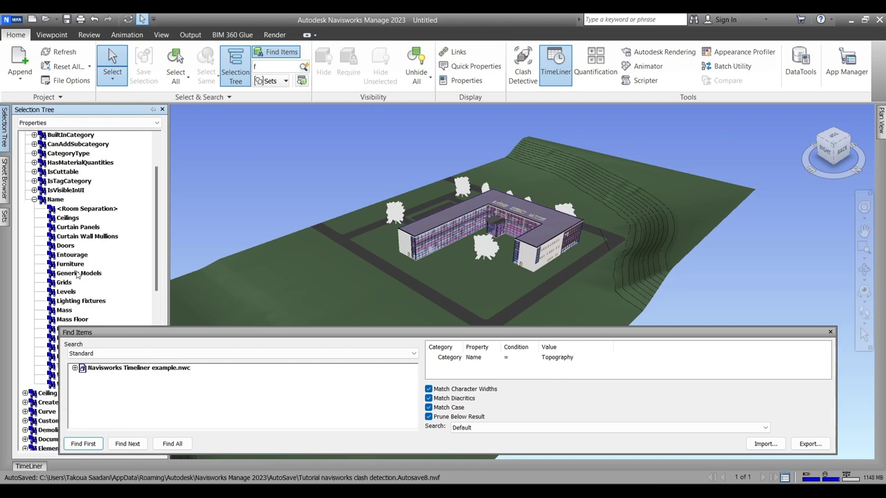
{"action": "scroll", "coordinate": [74, 271], "scroll_direction": "down", "scroll_amount": 3}
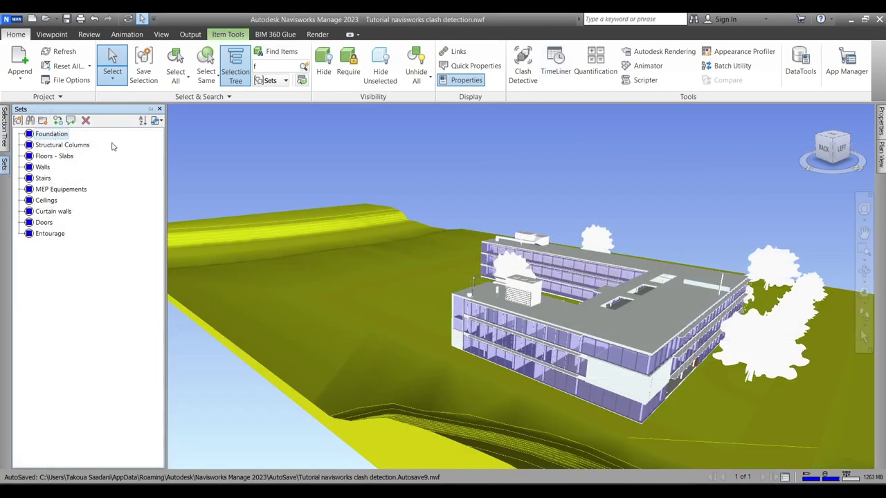
- Preview the sets from Structural Columns through Entourage, deselect, then open TimeLiner
{"action": "left_click", "coordinate": [73, 145]}
{"action": "left_click", "coordinate": [67, 157]}
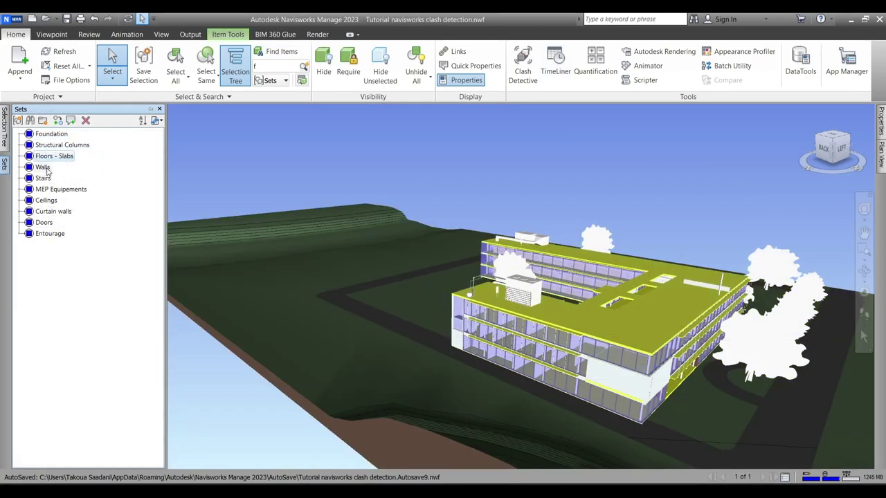
{"action": "left_click", "coordinate": [42, 167]}
{"action": "left_click", "coordinate": [43, 179]}
{"action": "left_click", "coordinate": [54, 190]}
{"action": "left_click", "coordinate": [56, 200]}
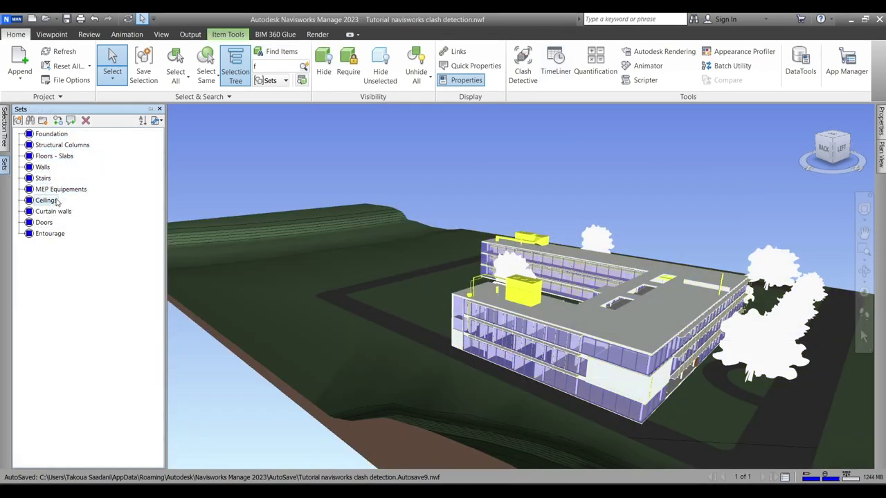
{"action": "left_click", "coordinate": [52, 212]}
{"action": "left_click", "coordinate": [44, 223]}
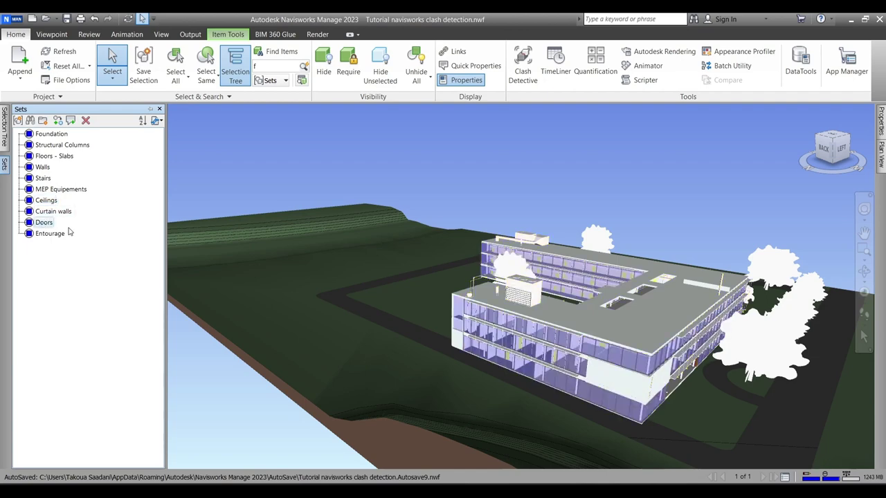
{"action": "left_click", "coordinate": [51, 234]}
{"action": "left_click", "coordinate": [325, 168]}
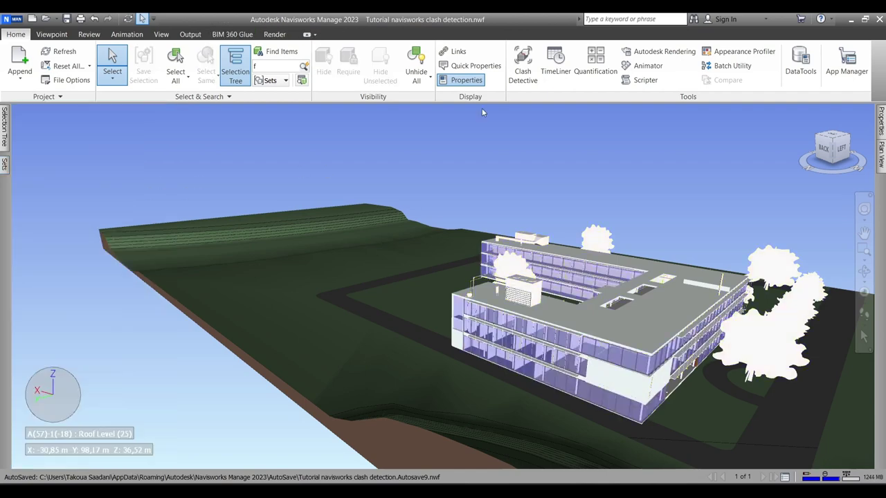
{"action": "left_click", "coordinate": [557, 66]}
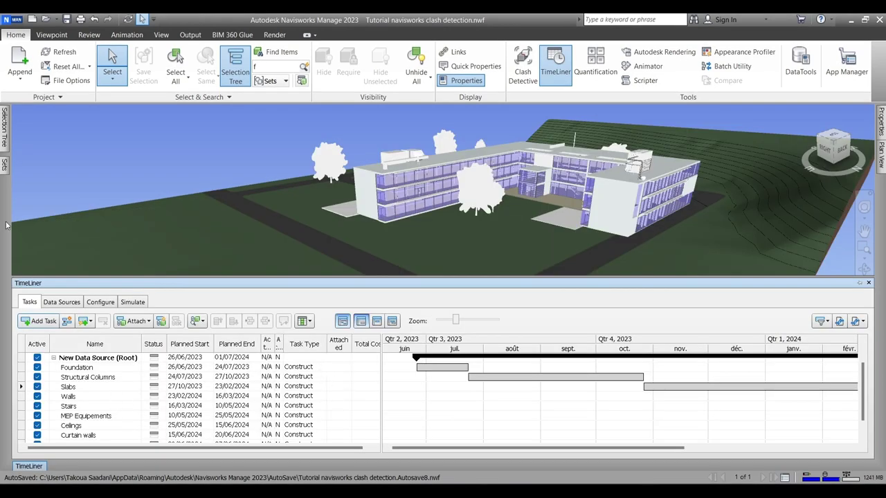
- Attach the Foundation, Structural Columns, Floors - Slabs, Walls and Stairs sets to their tasks
{"action": "left_click", "coordinate": [339, 368]}
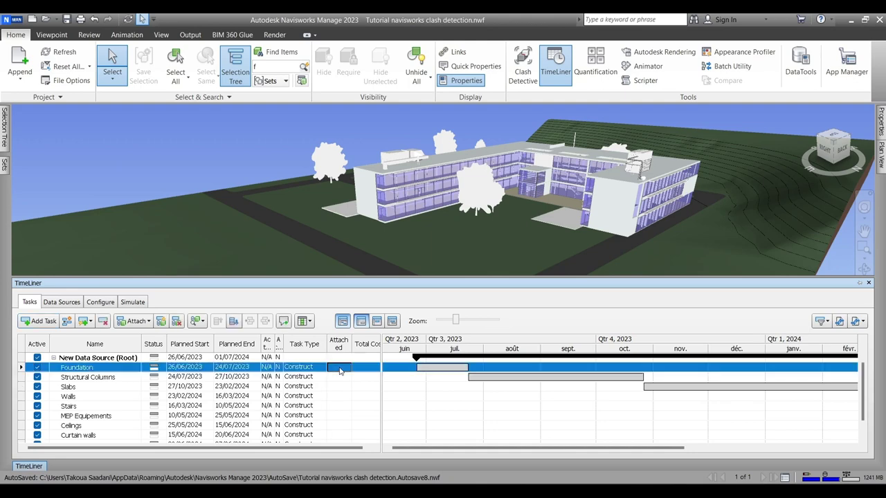
{"action": "right_click", "coordinate": [340, 371]}
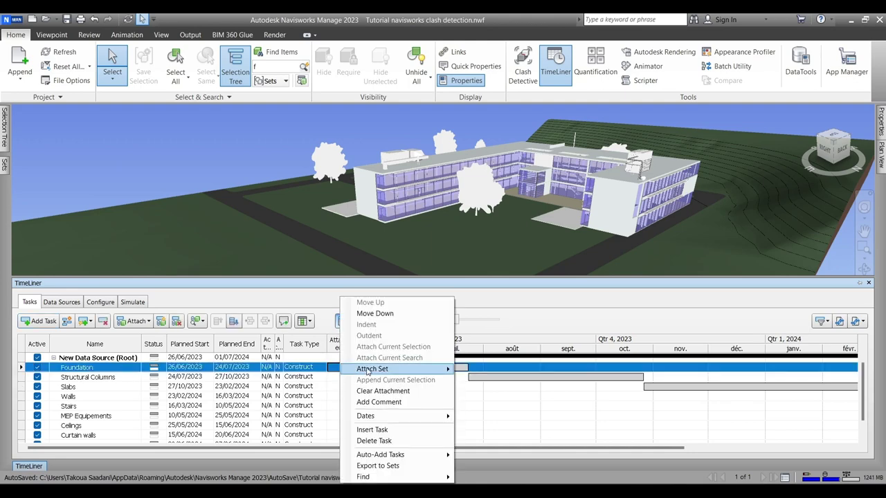
{"action": "mouse_move", "coordinate": [367, 372]}
{"action": "left_click", "coordinate": [489, 377]}
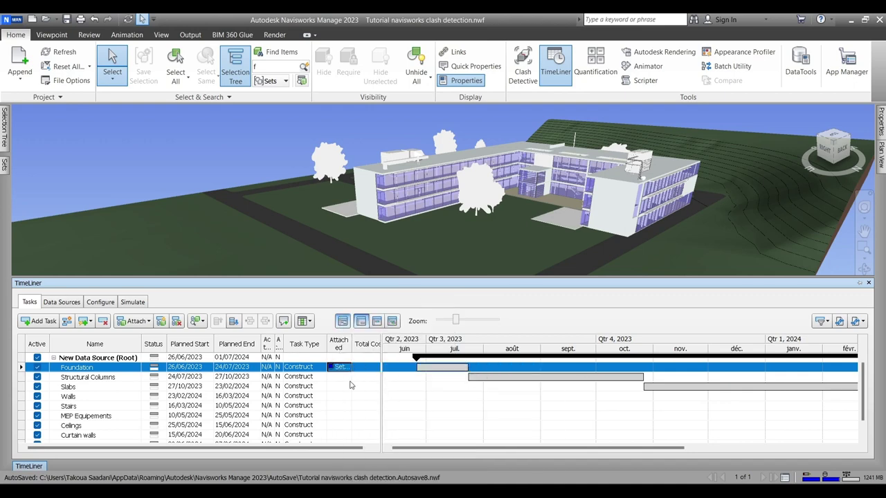
{"action": "right_click", "coordinate": [344, 377]}
{"action": "left_click", "coordinate": [505, 379]}
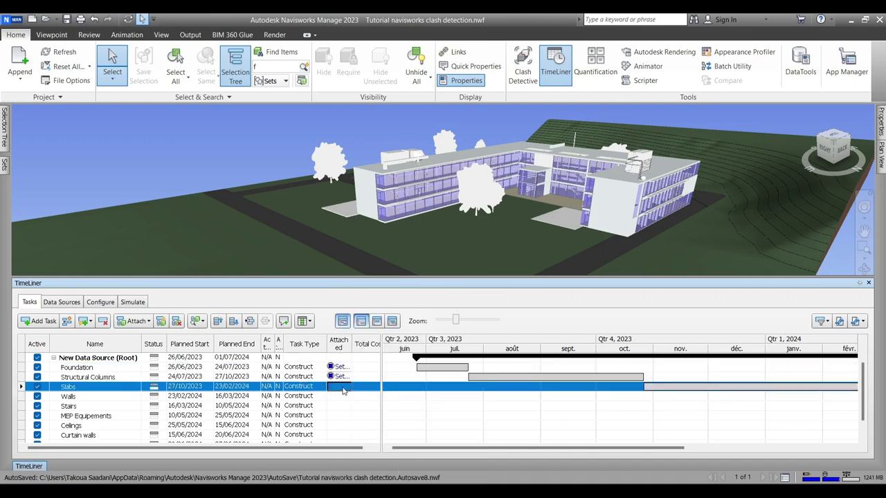
{"action": "right_click", "coordinate": [343, 387]}
{"action": "left_click", "coordinate": [491, 392]}
{"action": "right_click", "coordinate": [337, 396]}
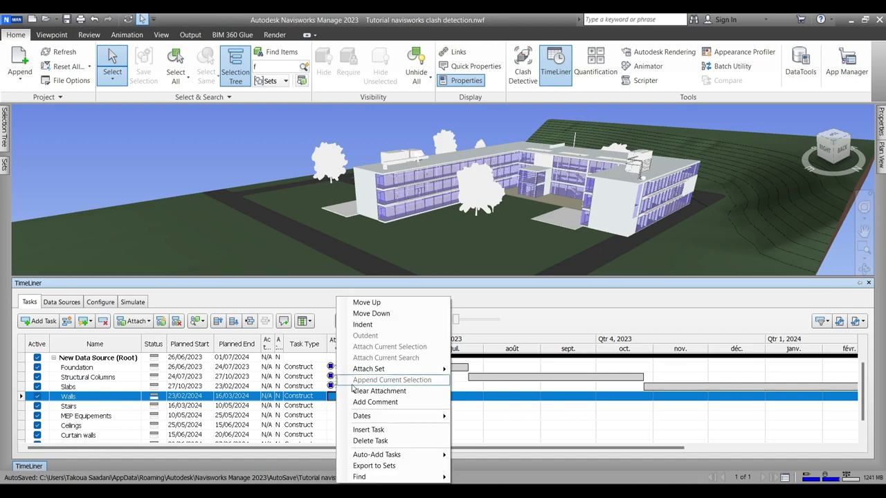
{"action": "left_click", "coordinate": [481, 404]}
{"action": "right_click", "coordinate": [334, 406]}
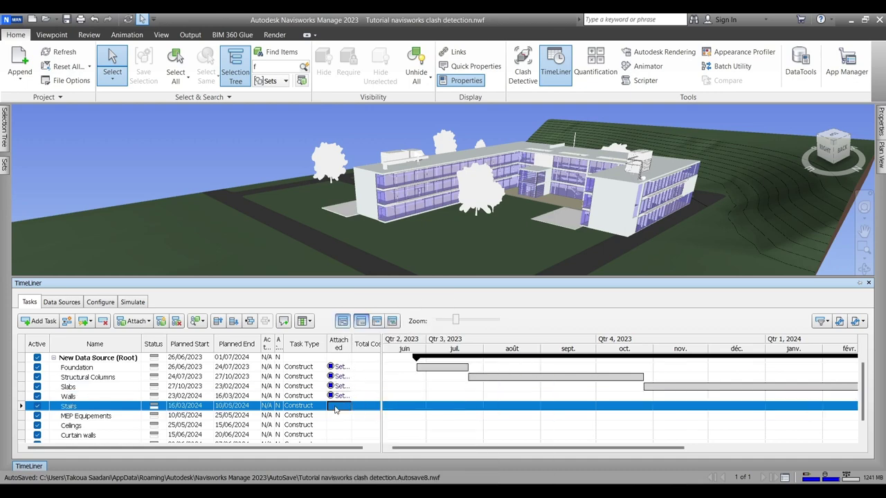
{"action": "left_click", "coordinate": [499, 415]}
- Attach the MEP Equipements and Ceilings sets to their matching tasks
{"action": "left_click", "coordinate": [333, 416]}
{"action": "right_click", "coordinate": [333, 416]}
{"action": "mouse_move", "coordinate": [369, 368]}
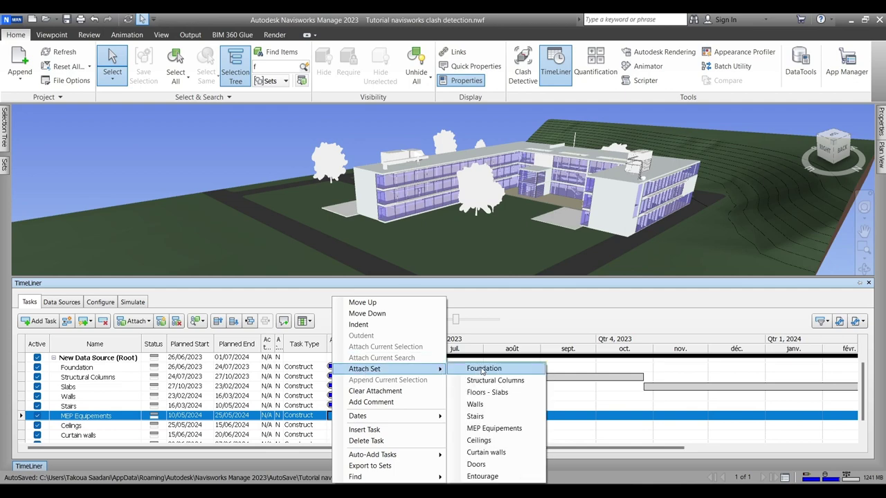
{"action": "left_click", "coordinate": [493, 428]}
{"action": "scroll", "coordinate": [492, 437], "scroll_direction": "down", "scroll_amount": 1}
{"action": "left_click", "coordinate": [331, 405]}
{"action": "right_click", "coordinate": [331, 406]}
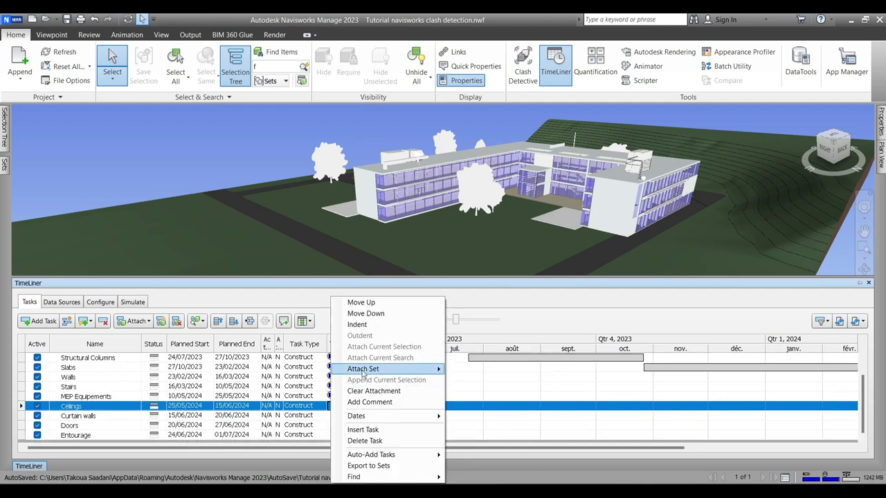
{"action": "left_click", "coordinate": [478, 440]}
- Attach the Curtain walls, Doors and Entourage sets to their matching tasks
{"action": "left_click", "coordinate": [337, 416]}
{"action": "right_click", "coordinate": [337, 416]}
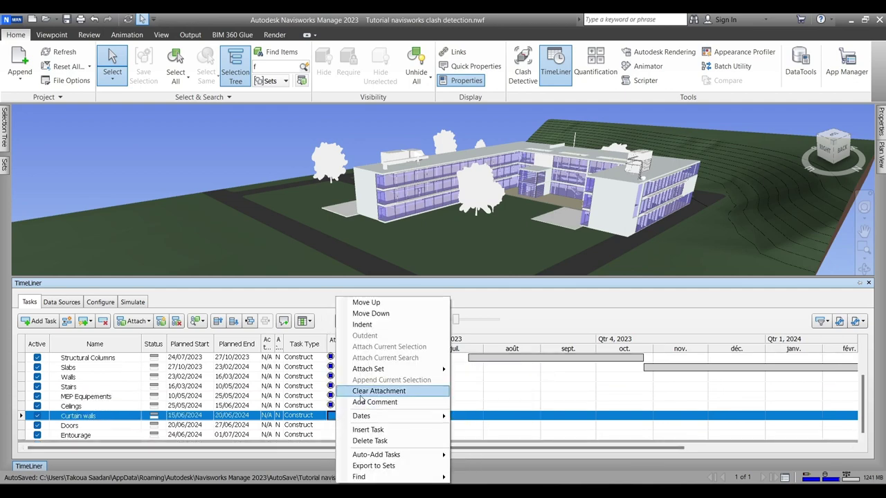
{"action": "left_click", "coordinate": [490, 452]}
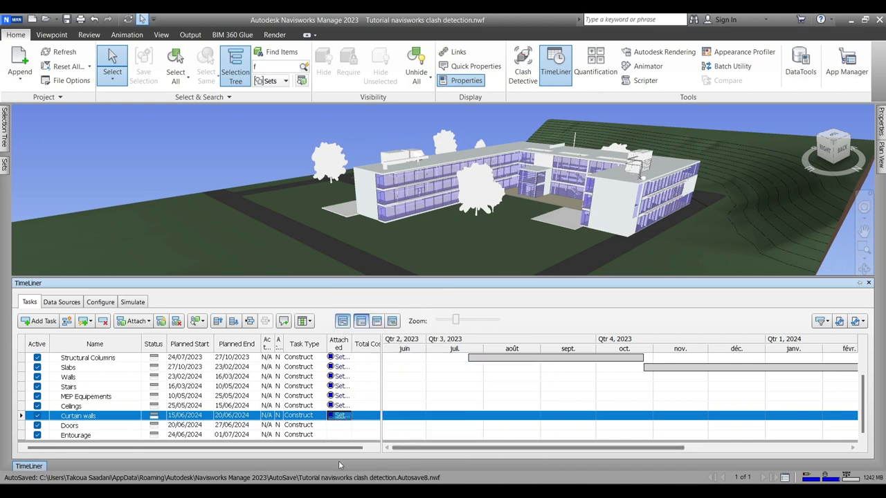
{"action": "left_click", "coordinate": [334, 426]}
{"action": "right_click", "coordinate": [335, 429]}
{"action": "mouse_move", "coordinate": [388, 369]}
{"action": "left_click", "coordinate": [484, 465]}
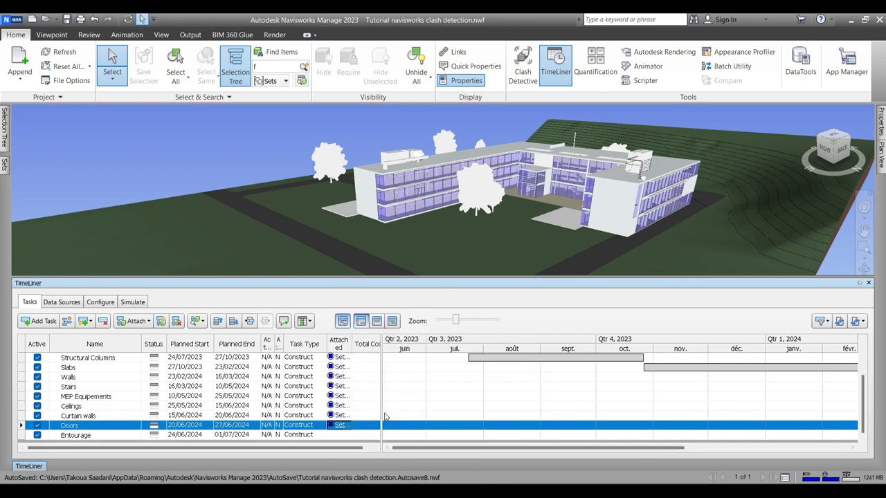
{"action": "left_click", "coordinate": [339, 435]}
{"action": "right_click", "coordinate": [339, 435]}
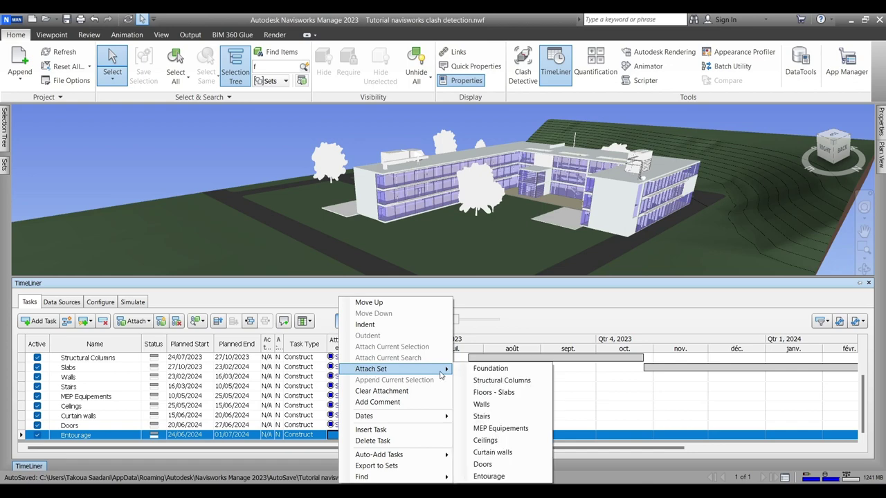
{"action": "left_click", "coordinate": [489, 477]}
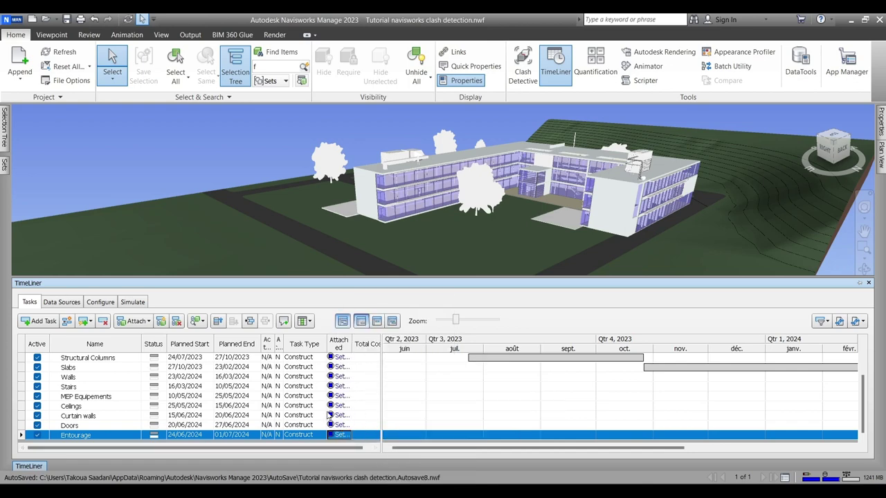
{"action": "scroll", "coordinate": [340, 413], "scroll_direction": "up", "scroll_amount": 1}
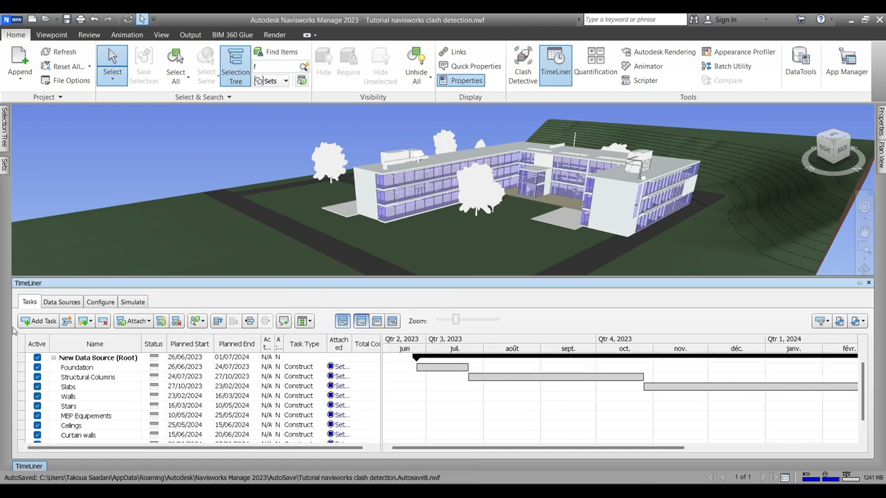
- Review data sources, then keep Construct's start appearance Green (90% Transparent) and view Temporary and Demolish
{"action": "left_click", "coordinate": [62, 302]}
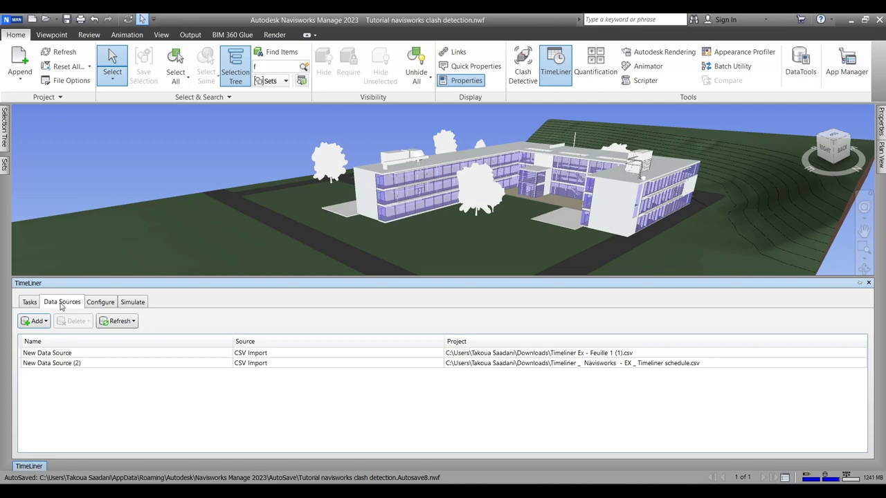
{"action": "left_click", "coordinate": [98, 302]}
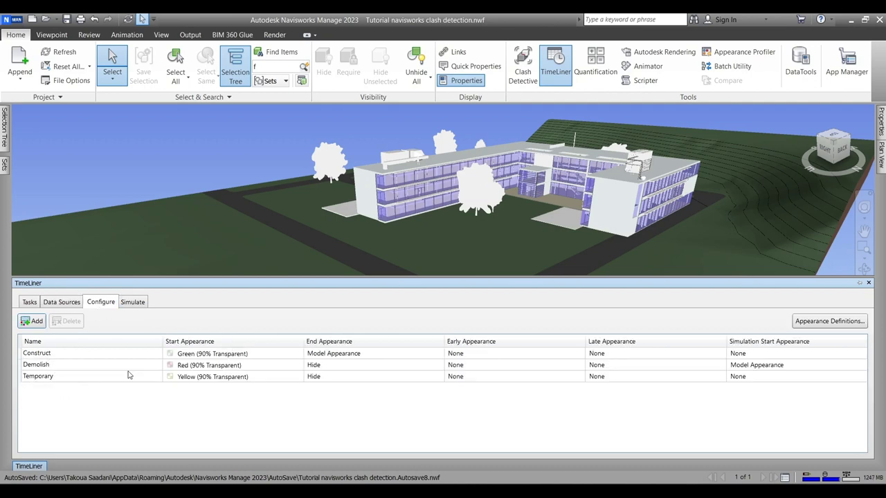
{"action": "left_click", "coordinate": [202, 358]}
{"action": "left_click", "coordinate": [204, 353]}
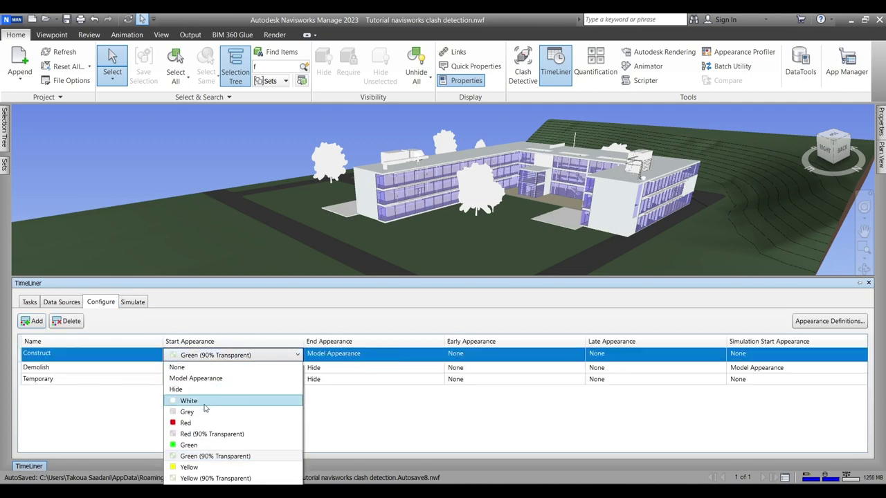
{"action": "left_click", "coordinate": [199, 456]}
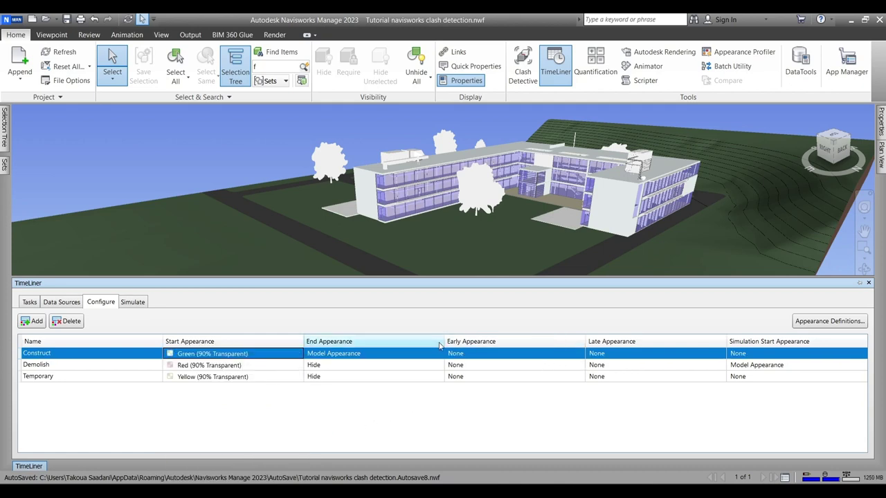
{"action": "left_click", "coordinate": [336, 377]}
{"action": "left_click", "coordinate": [464, 367]}
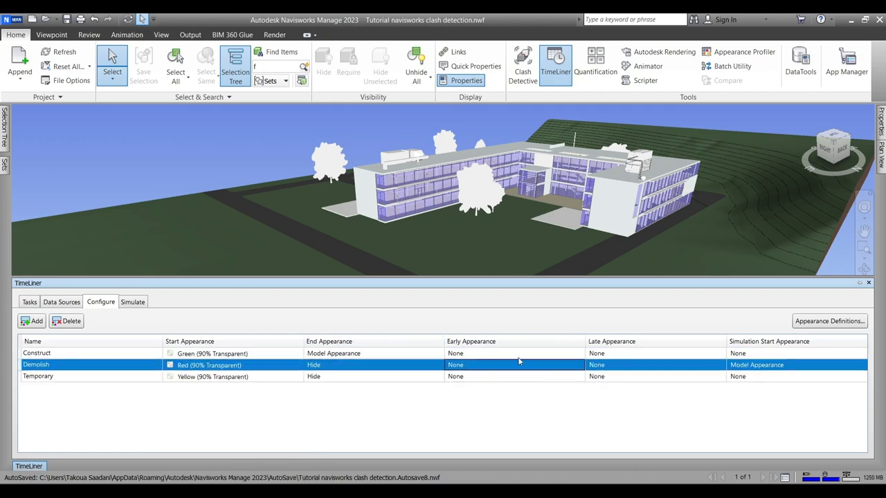
- Switch to Simulate and set the viewport background to plain black
{"action": "left_click", "coordinate": [132, 302]}
{"action": "scroll", "coordinate": [418, 198], "scroll_direction": "up", "scroll_amount": 4}
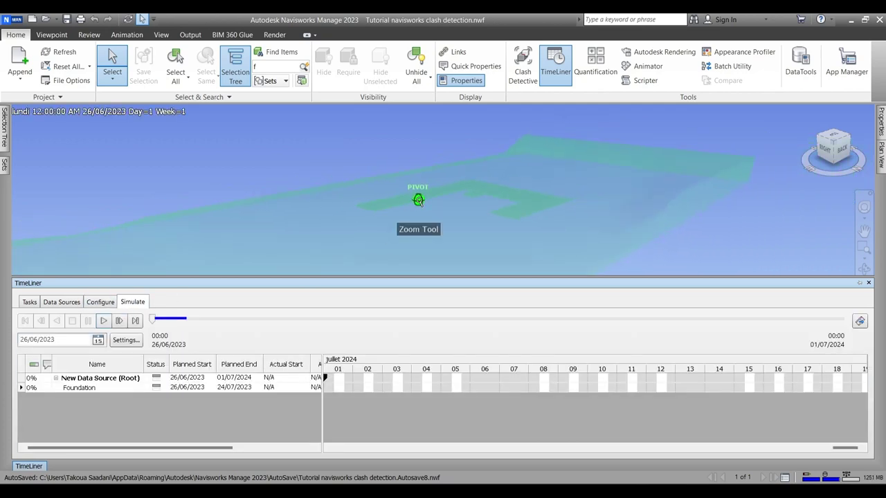
{"action": "right_click", "coordinate": [330, 167]}
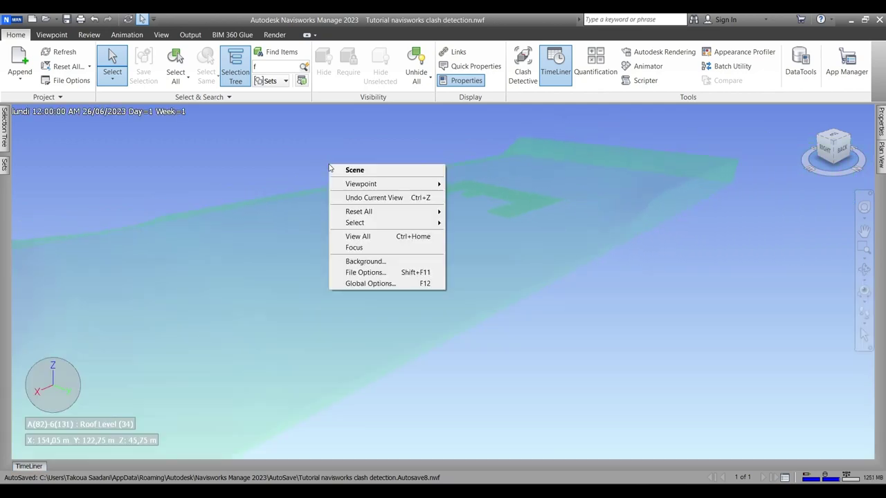
{"action": "left_click", "coordinate": [356, 247]}
{"action": "left_click", "coordinate": [429, 206]}
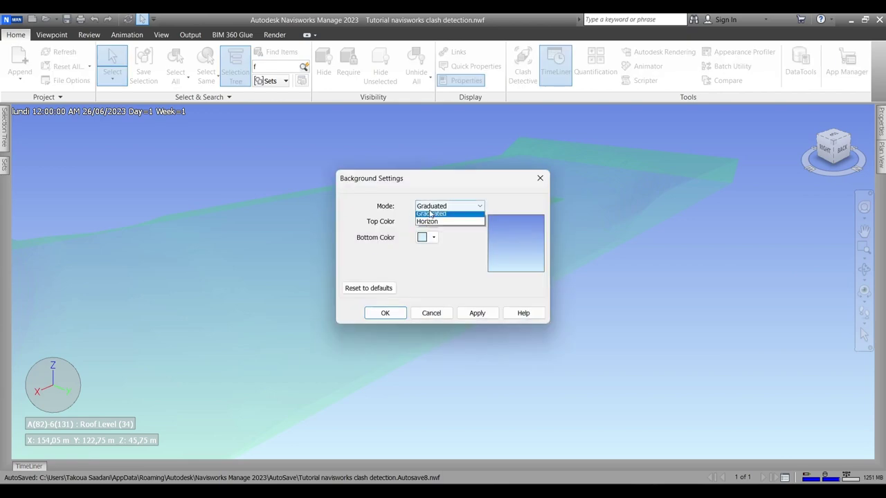
{"action": "left_click", "coordinate": [423, 217]}
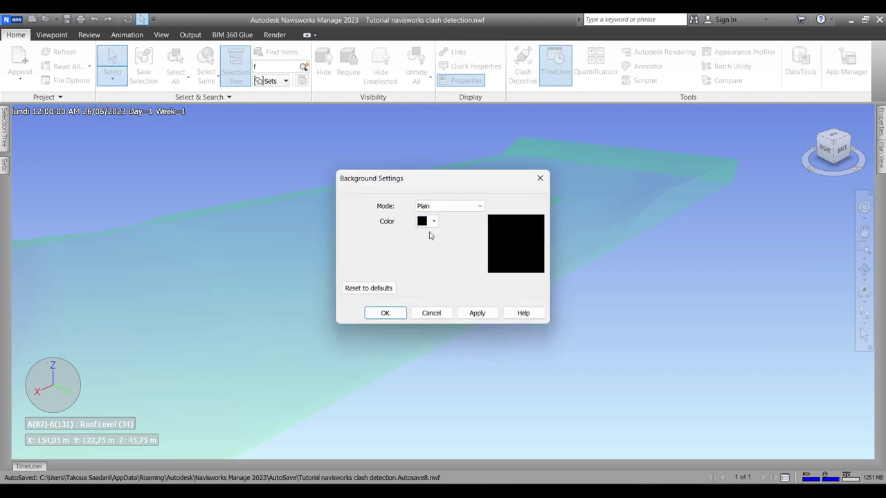
{"action": "left_click", "coordinate": [483, 319]}
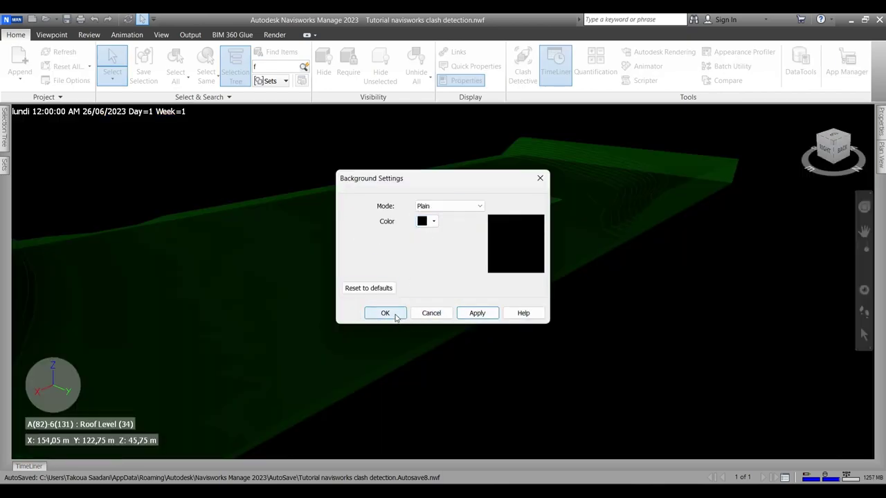
{"action": "left_click", "coordinate": [393, 314]}
- Reframe the site from a lower back angle and dock the Simulate panel as a shorter strip
{"action": "left_click_drag", "start_coordinate": [488, 317], "coordinate": [582, 172]}
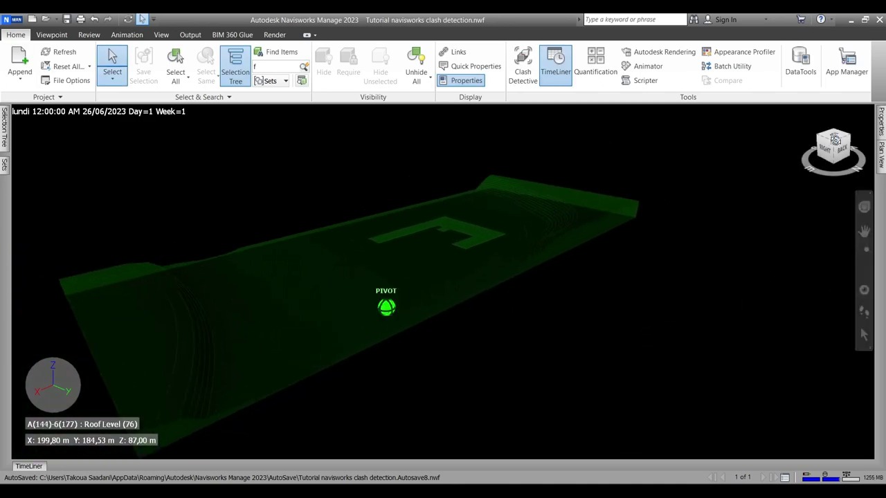
{"action": "left_click", "coordinate": [836, 138]}
{"action": "left_click_drag", "start_coordinate": [838, 135], "coordinate": [820, 140]}
{"action": "left_click_drag", "start_coordinate": [270, 326], "coordinate": [420, 270]}
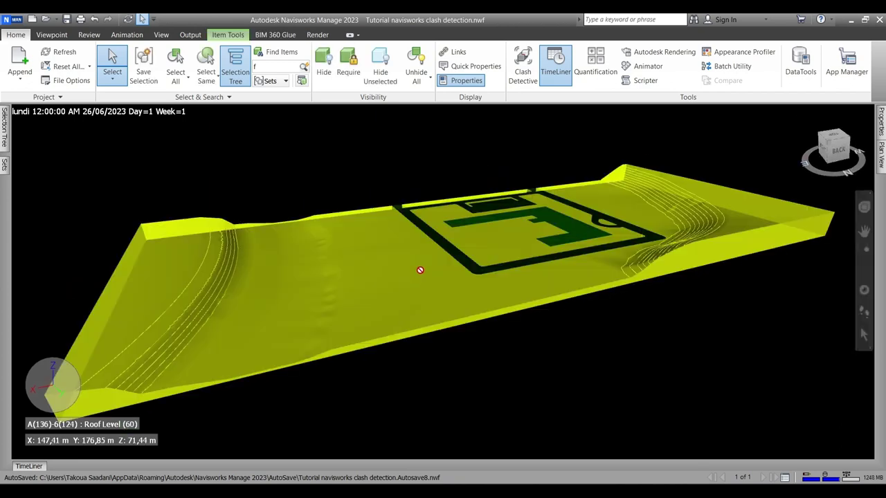
{"action": "left_click", "coordinate": [510, 355]}
{"action": "middle_click_drag", "start_coordinate": [423, 251], "coordinate": [407, 220]}
{"action": "left_click", "coordinate": [29, 467]}
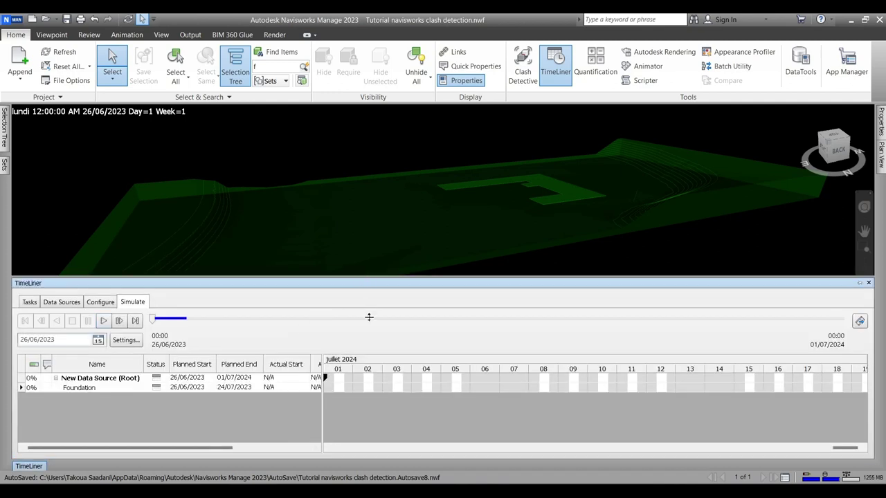
{"action": "left_click_drag", "start_coordinate": [369, 317], "coordinate": [370, 344]}
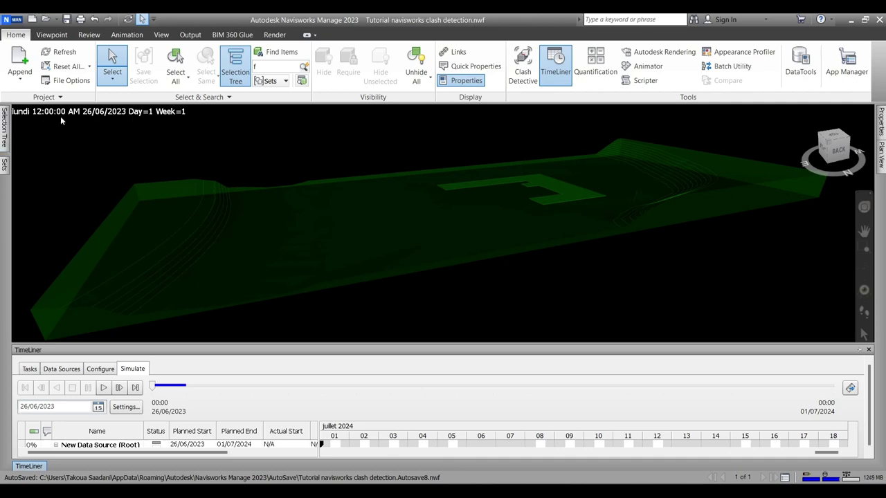
- Check the simulation settings unchanged, then play the 4D simulation through to 01/07/2024, Day 372
{"action": "left_click", "coordinate": [129, 409]}
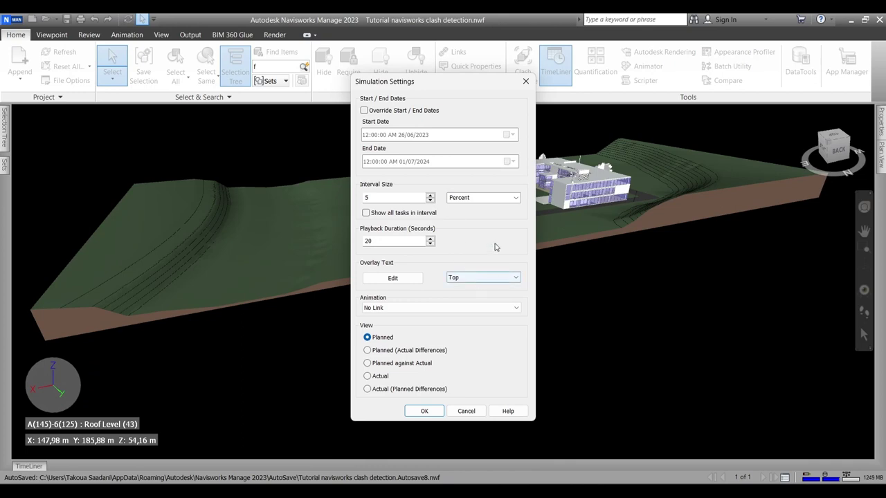
{"action": "left_click", "coordinate": [525, 82]}
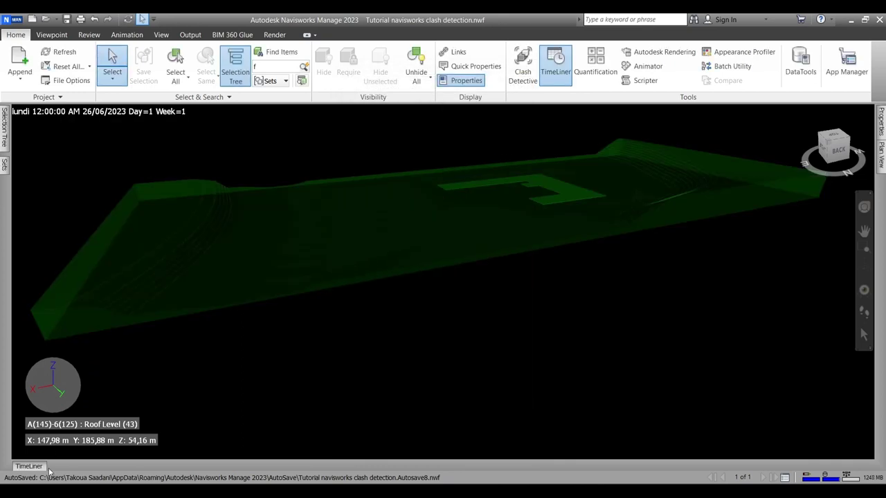
{"action": "mouse_move", "coordinate": [40, 470]}
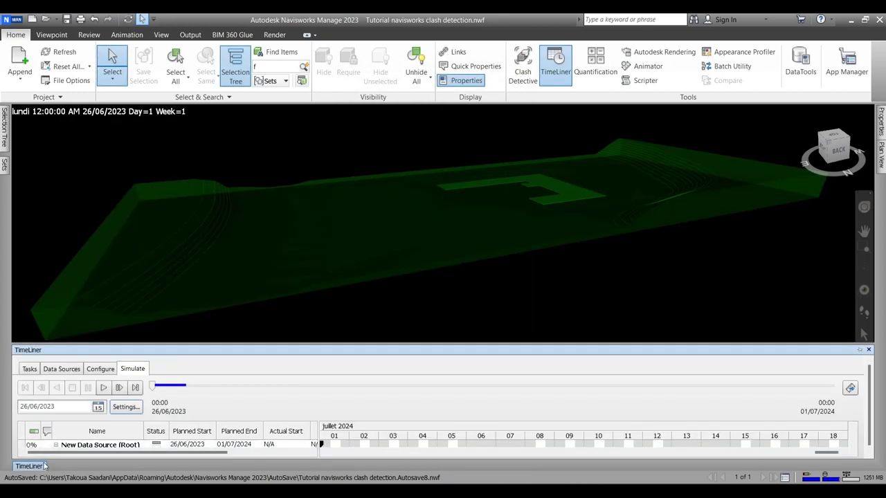
{"action": "left_click", "coordinate": [105, 388]}
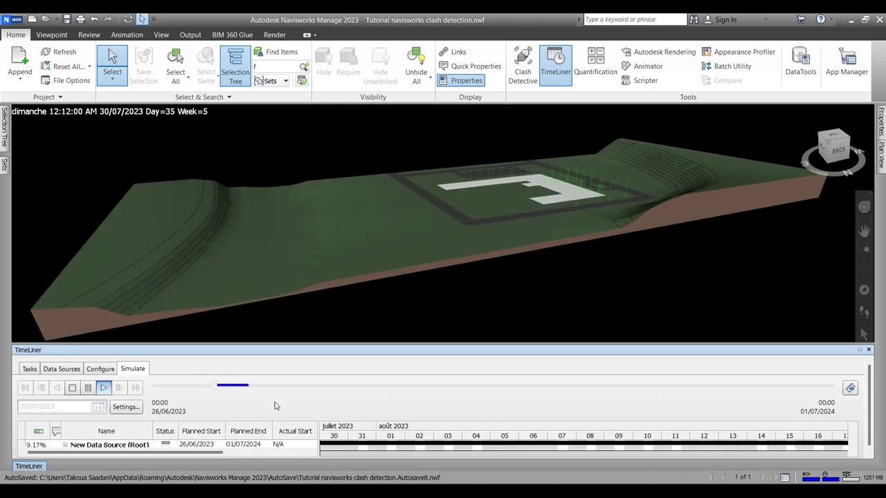
{"action": "scroll", "coordinate": [614, 142], "scroll_direction": "up", "scroll_amount": 3}
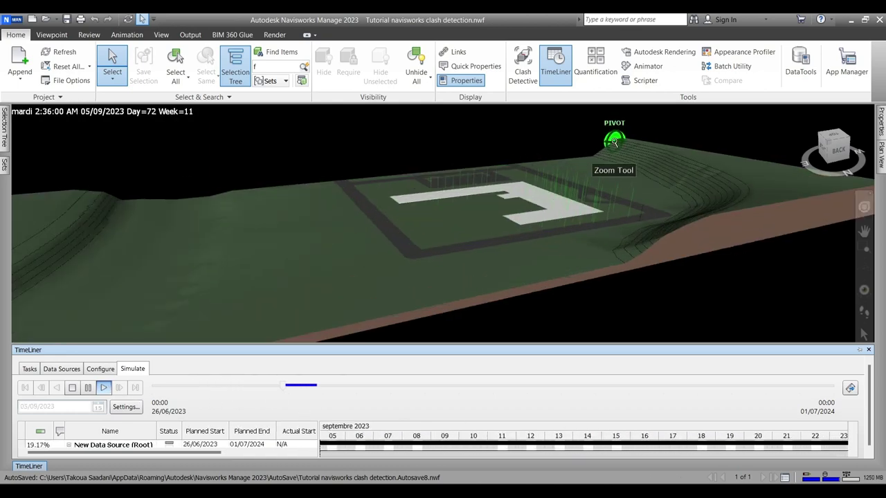
{"action": "scroll", "coordinate": [614, 141], "scroll_direction": "up", "scroll_amount": 3}
{"action": "scroll", "coordinate": [646, 242], "scroll_direction": "up", "scroll_amount": 1}
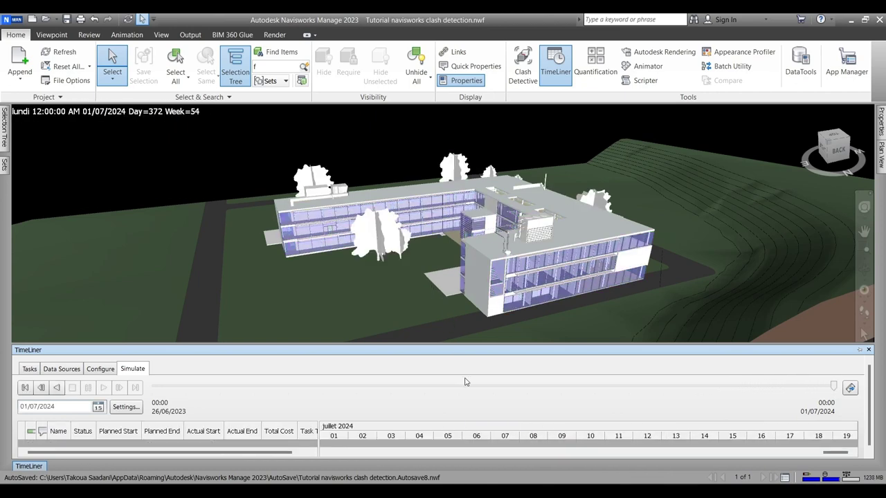
{"action": "mouse_move", "coordinate": [512, 268]}
{"action": "middle_mouse_down", "text": "shift"}
{"action": "mouse_move", "coordinate": [510, 258]}
{"action": "mouse_move", "coordinate": [505, 272]}
{"action": "middle_mouse_up", "text": "shift"}
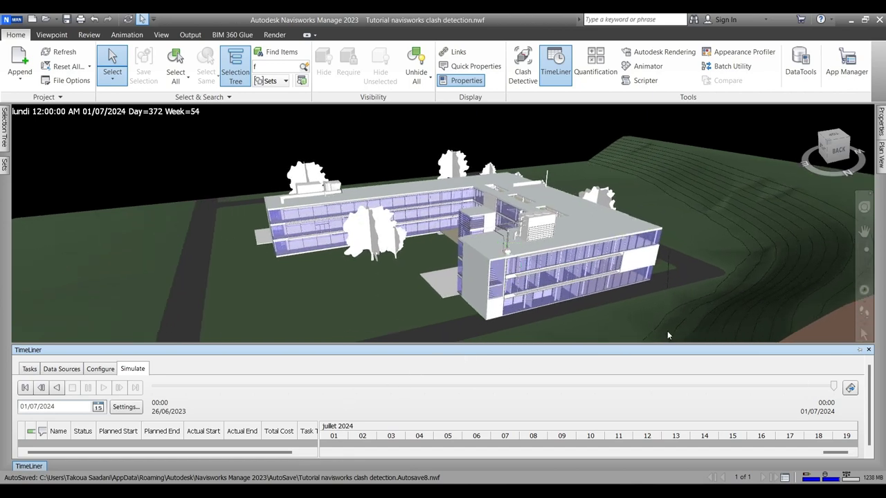
{"action": "left_click", "coordinate": [850, 389]}
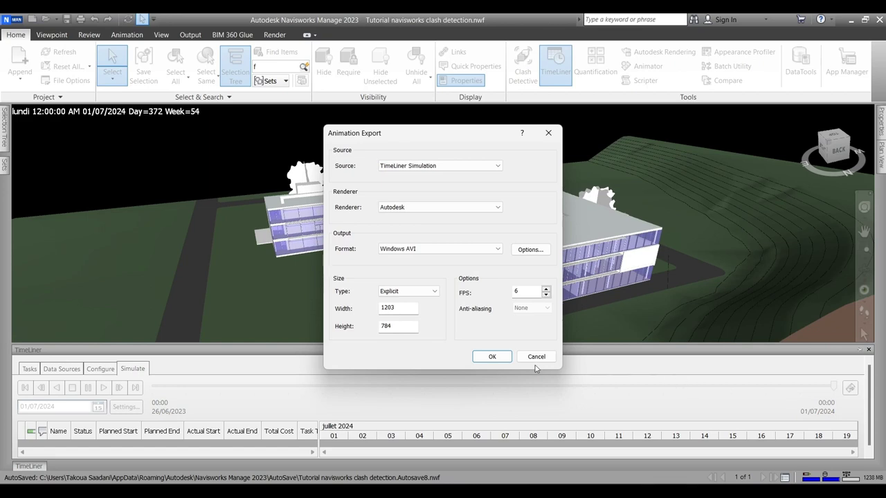
{"action": "left_click", "coordinate": [547, 133]}
{"action": "scroll", "coordinate": [398, 254], "scroll_direction": "down", "scroll_amount": 3}
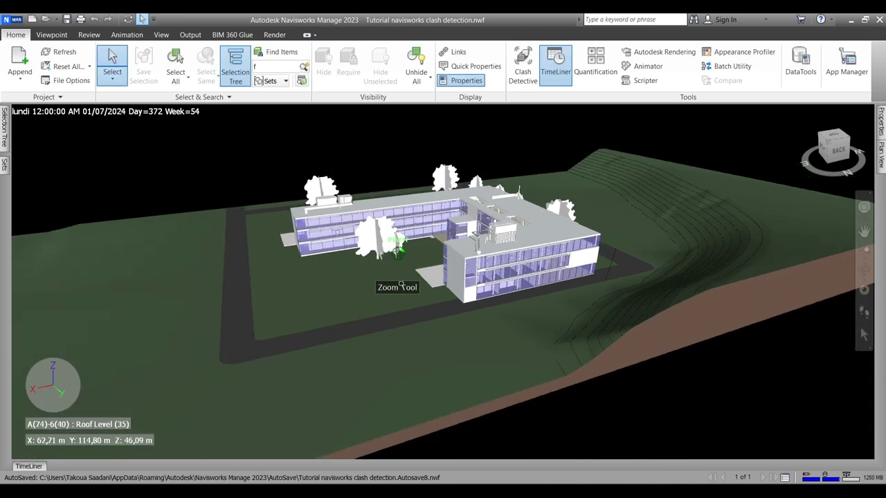